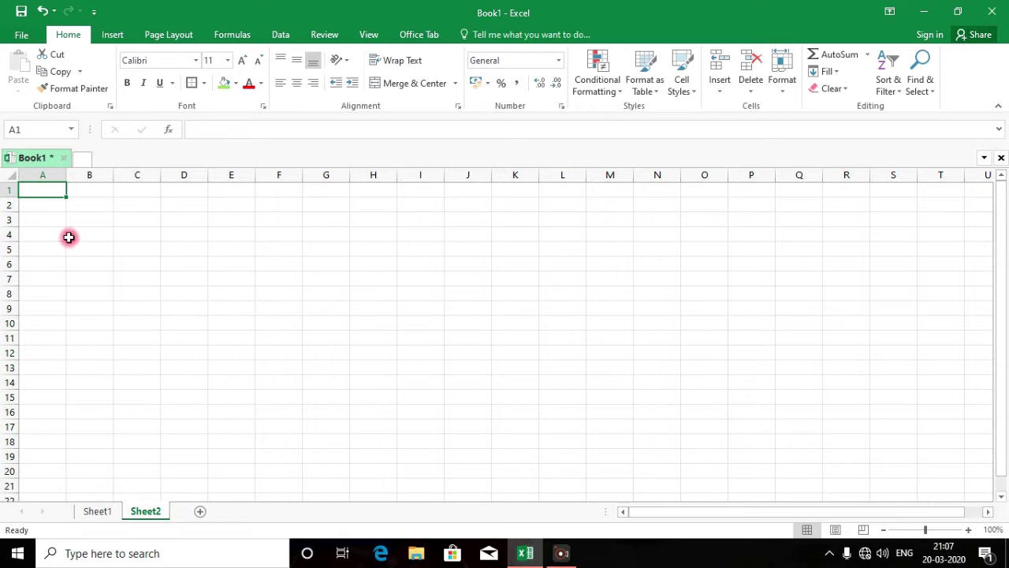
Type the headings sl no, name, malayalam and english into A1:D1
{"action": "type", "text": "sl no"}
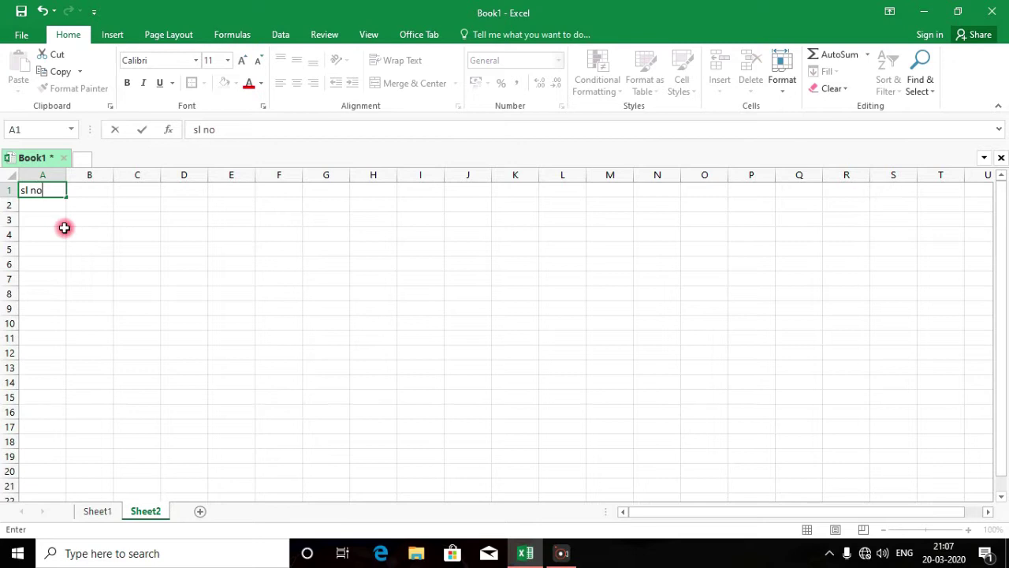
{"action": "key", "text": "Tab"}
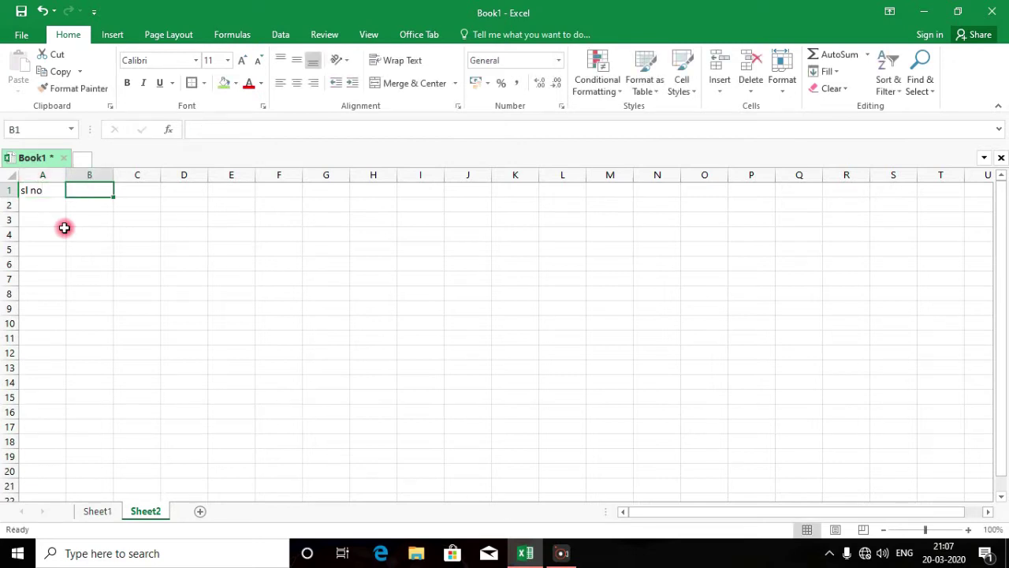
{"action": "type", "text": "name"}
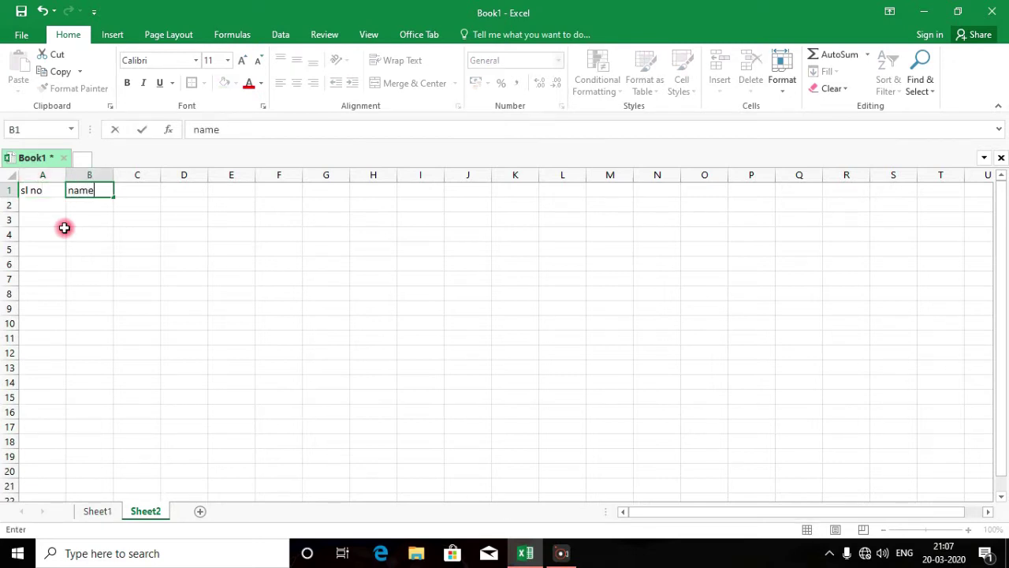
{"action": "left_click", "coordinate": [139, 188]}
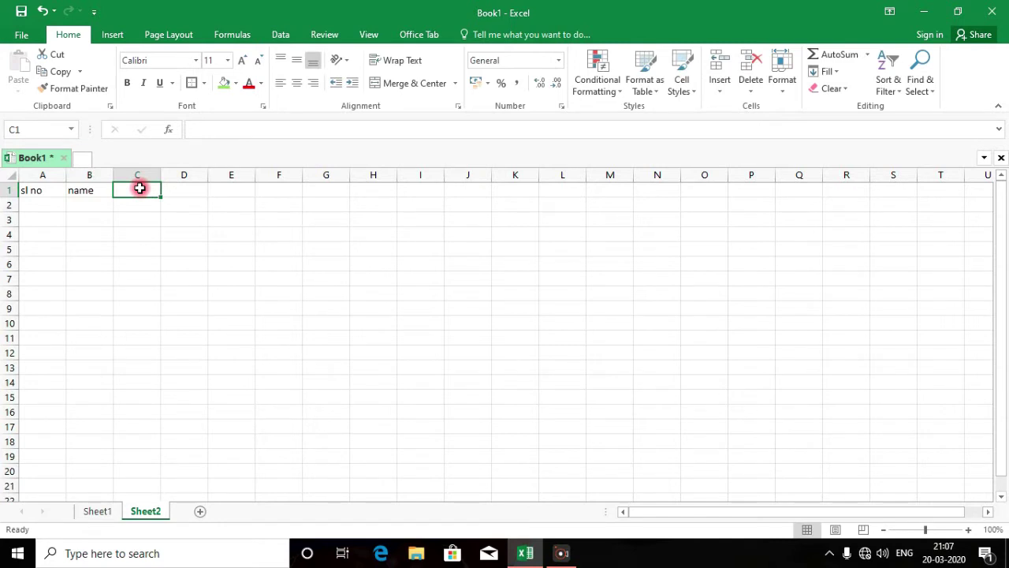
{"action": "type", "text": "se"}
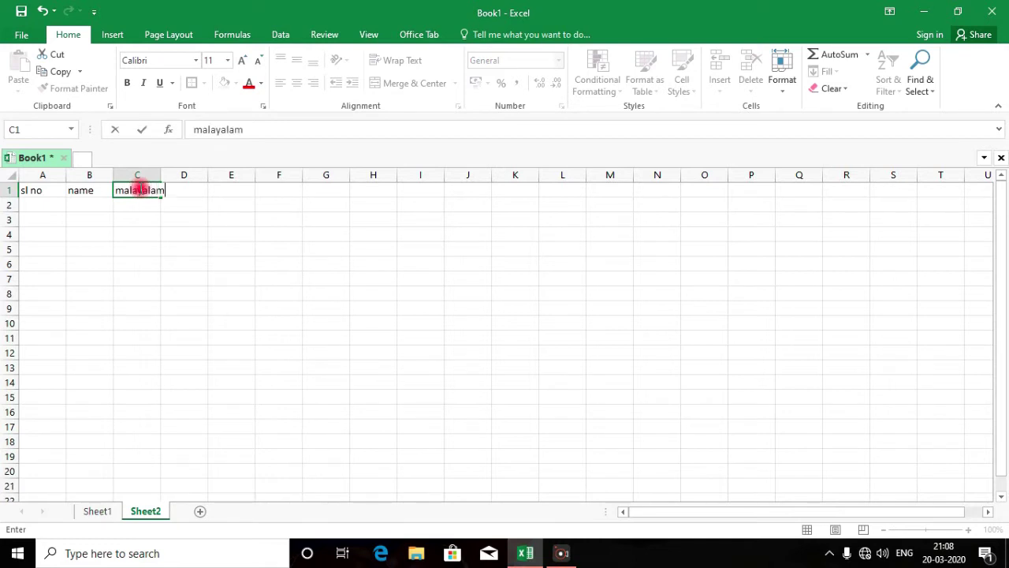
{"action": "key", "text": "Tab"}
{"action": "type", "text": "e"}
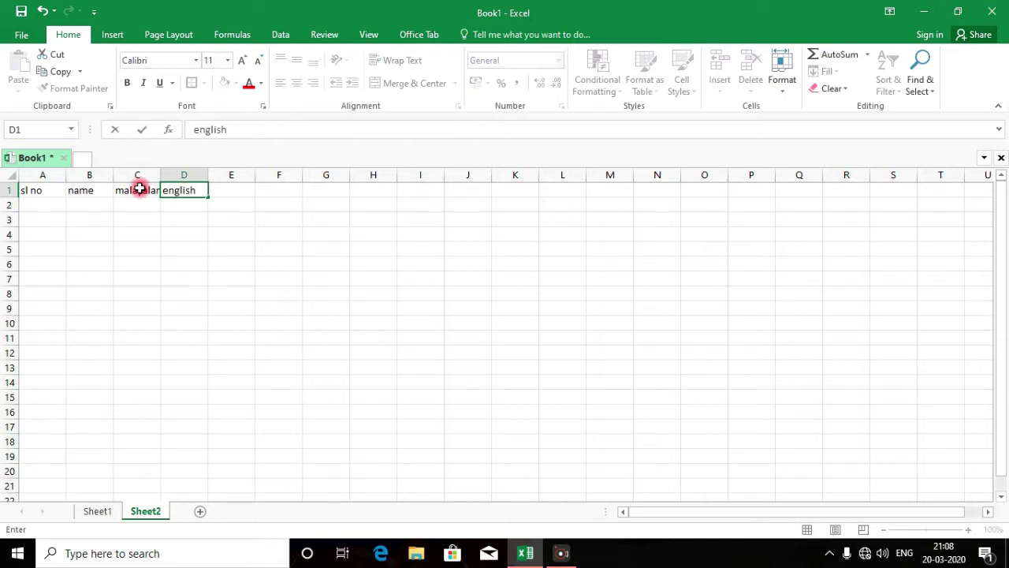
{"action": "key", "text": "Tab"}
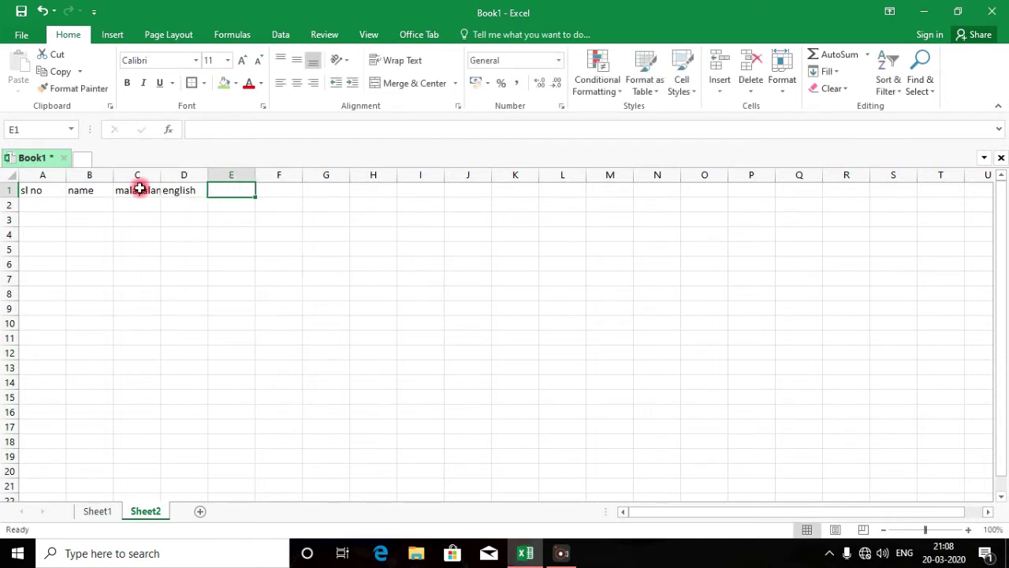
Add the headings arabic, maths and hindi in E1:G1
{"action": "type", "text": "arabic"}
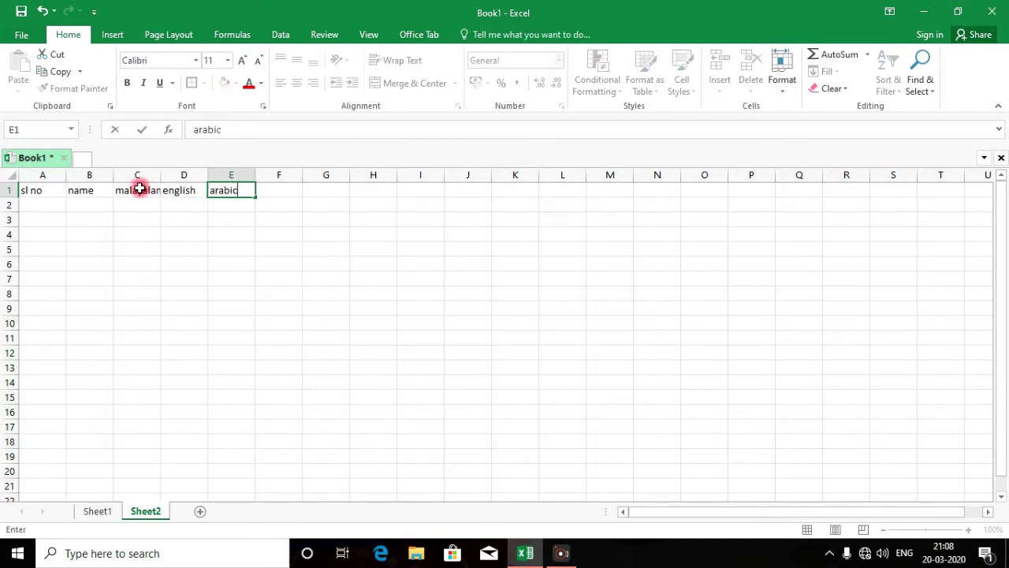
{"action": "key", "text": "Tab"}
{"action": "type", "text": "m"}
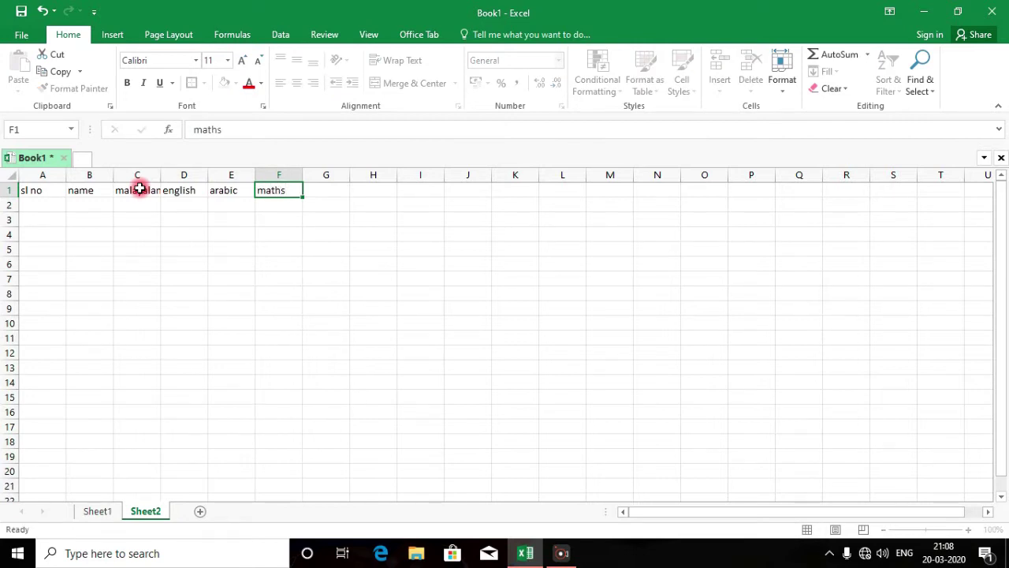
{"action": "type", "text": "aths"}
{"action": "key", "text": "Tab"}
{"action": "type", "text": "hi"}
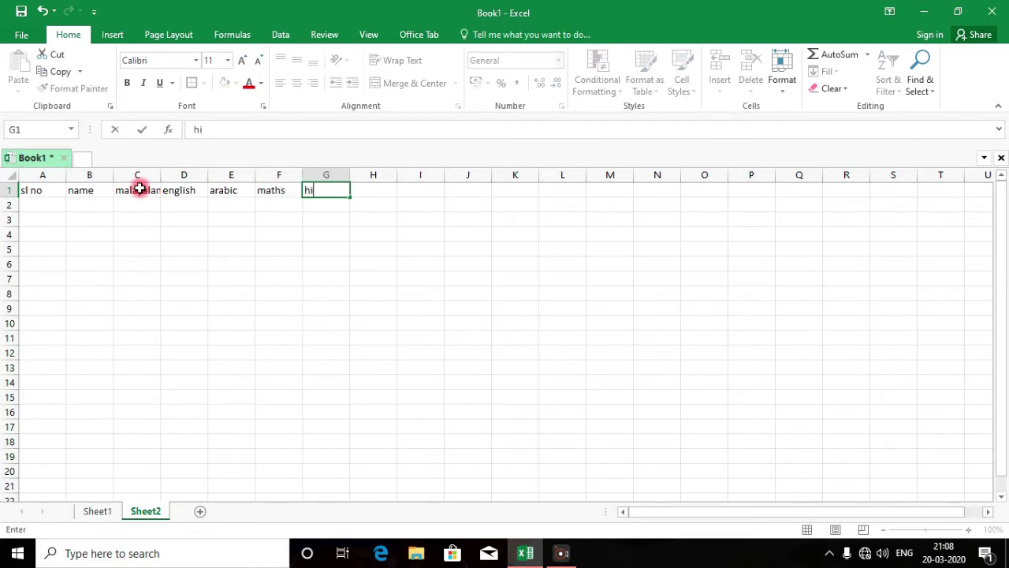
{"action": "key", "text": "Tab"}
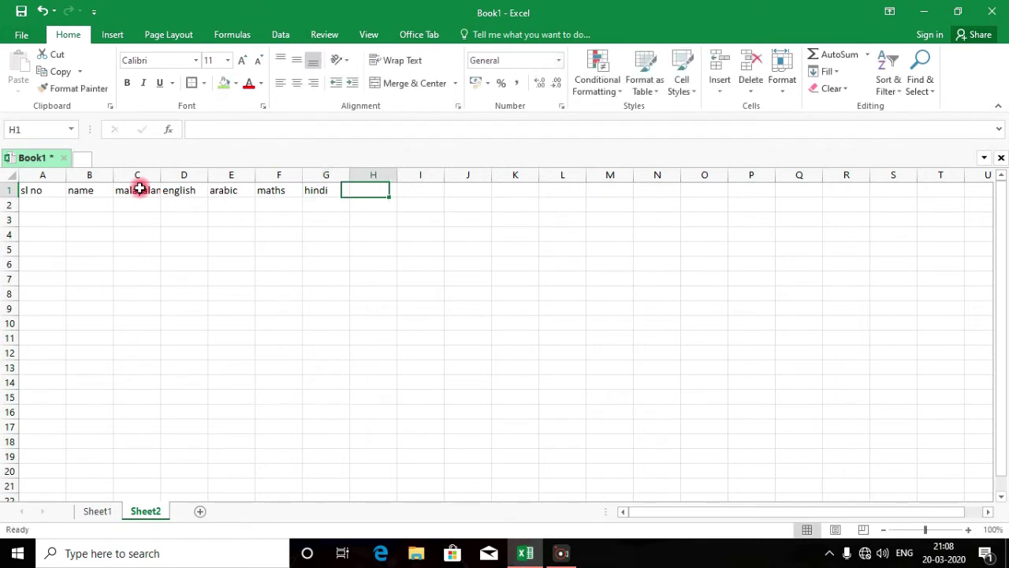
Autofit column C, widen column D, and centre the A1:G1 headings horizontally and vertically
{"action": "double_click", "coordinate": [160, 175]}
{"action": "left_click_drag", "start_coordinate": [220, 174], "coordinate": [232, 174]}
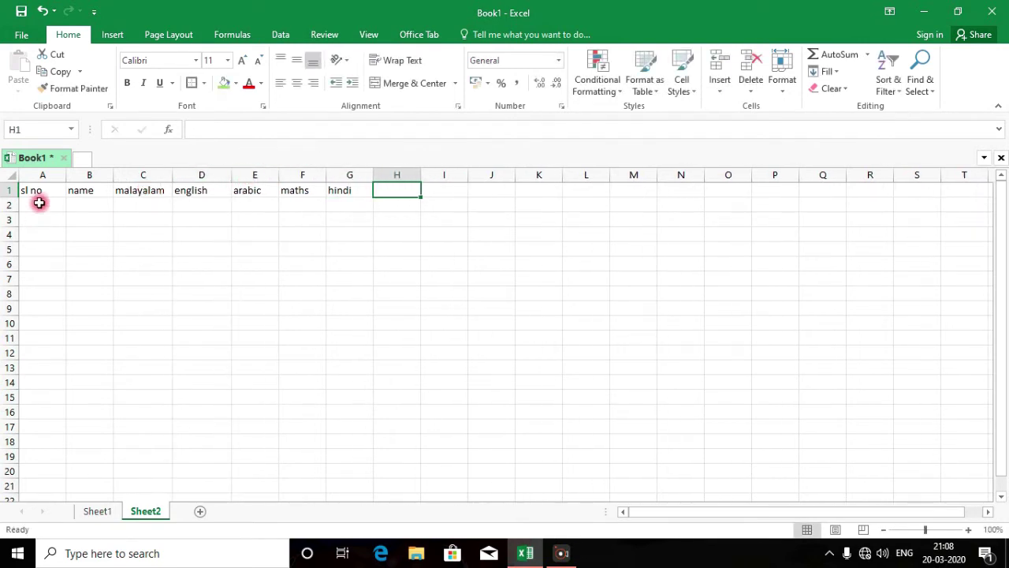
{"action": "left_click_drag", "start_coordinate": [39, 193], "coordinate": [330, 185]}
{"action": "left_click", "coordinate": [297, 82]}
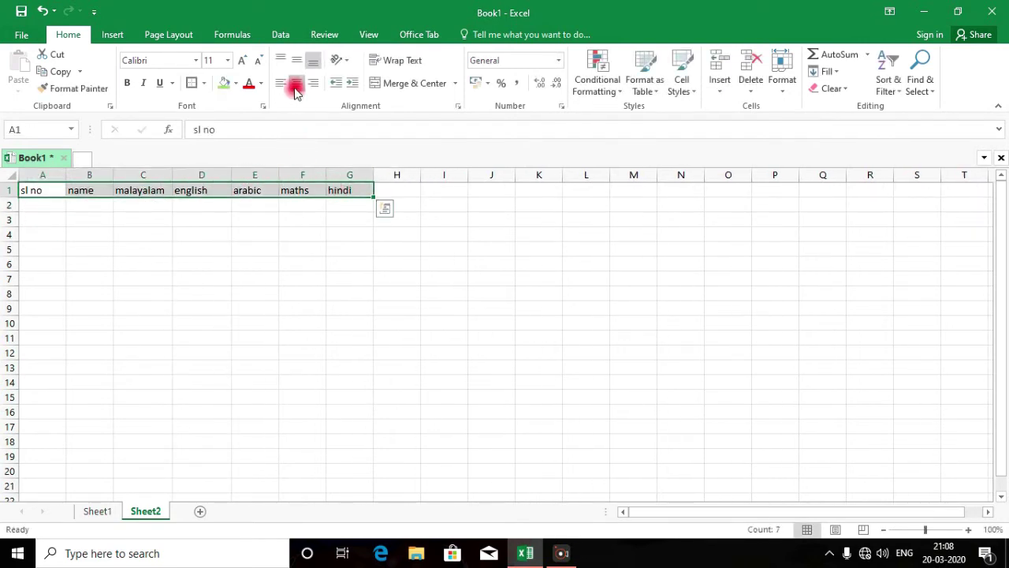
{"action": "left_click", "coordinate": [296, 63]}
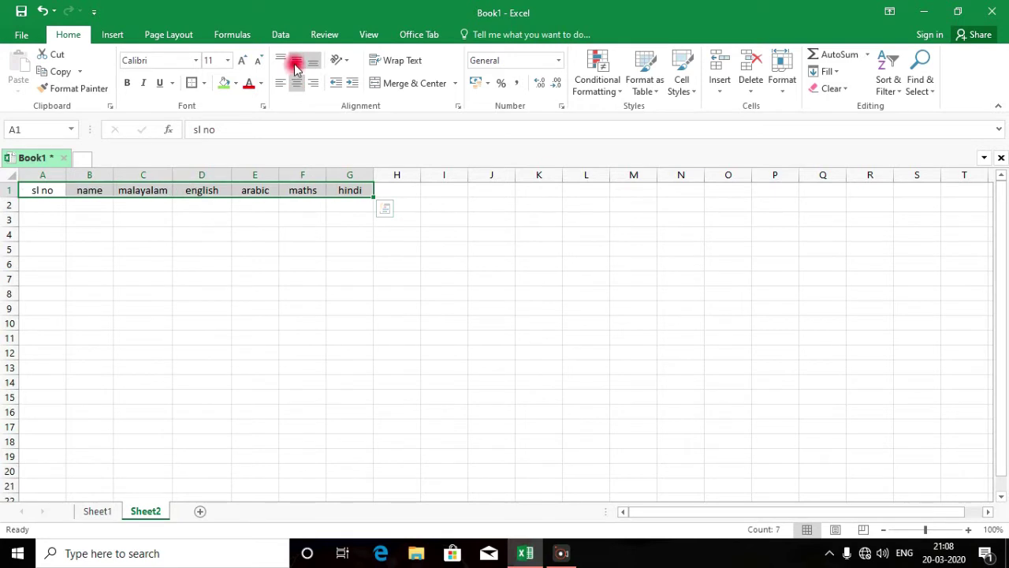
{"action": "left_click", "coordinate": [392, 190]}
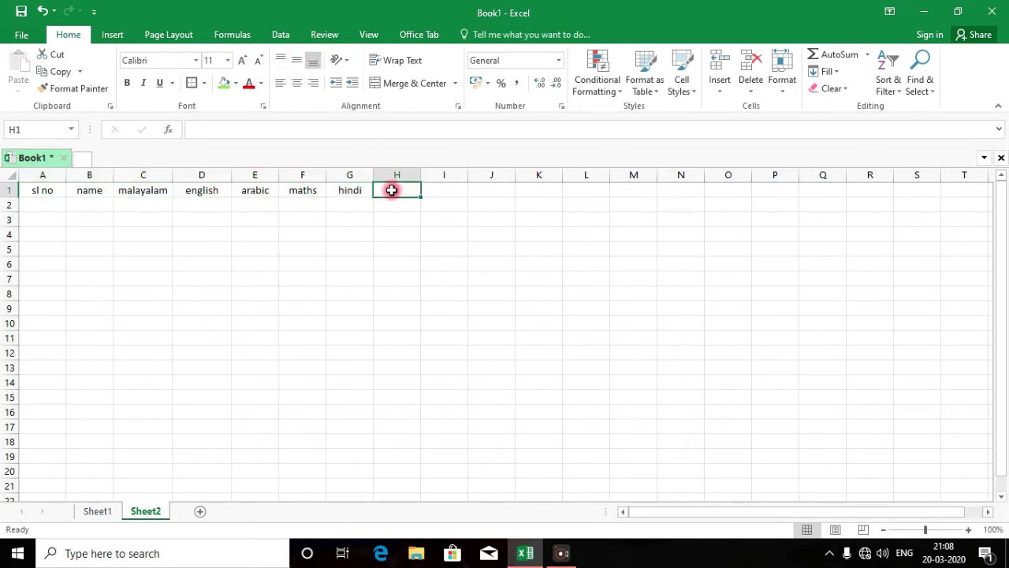
Enter 'tottal marks' in H1 and widen column H to fit it
{"action": "type", "text": "t"}
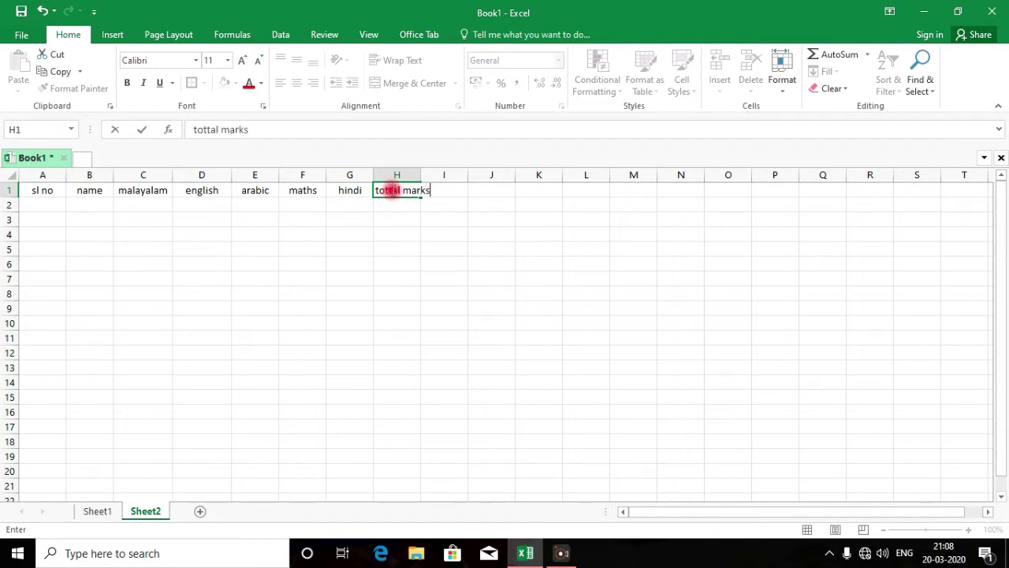
{"action": "type", "text": "ottal marks"}
{"action": "left_click", "coordinate": [441, 248]}
{"action": "left_click_drag", "start_coordinate": [421, 175], "coordinate": [449, 175]}
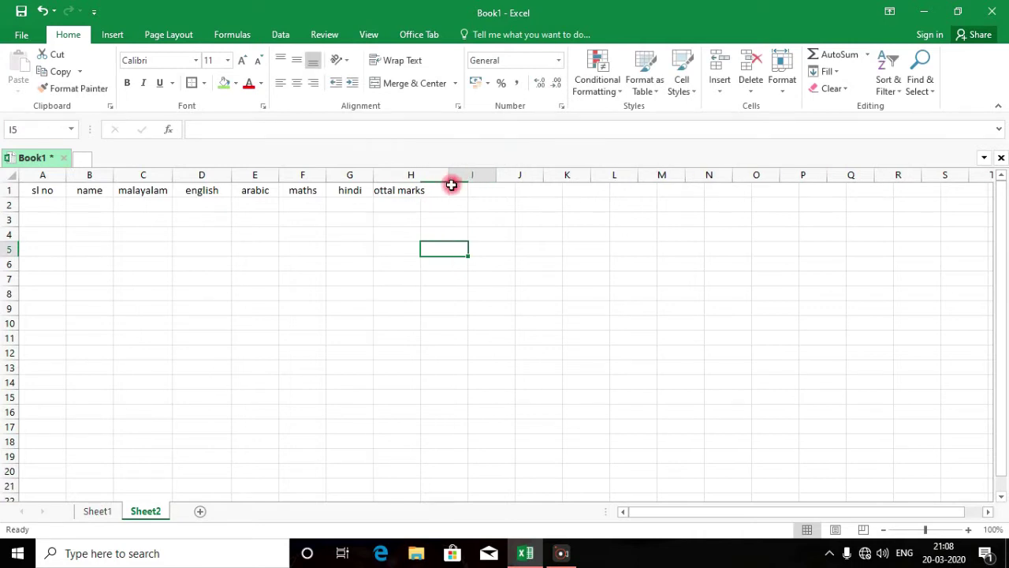
{"action": "left_click", "coordinate": [464, 189]}
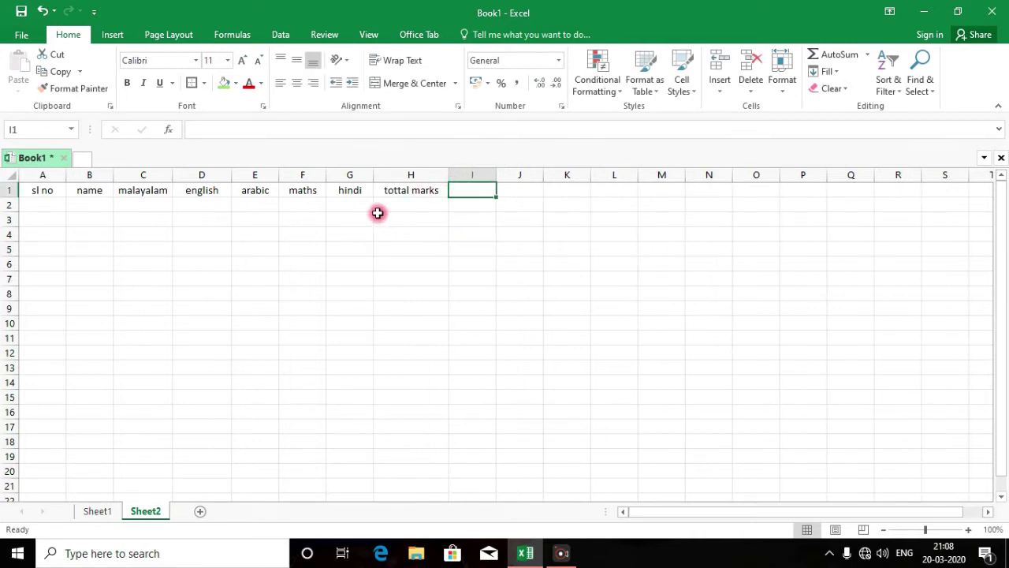
{"action": "left_click", "coordinate": [83, 204]}
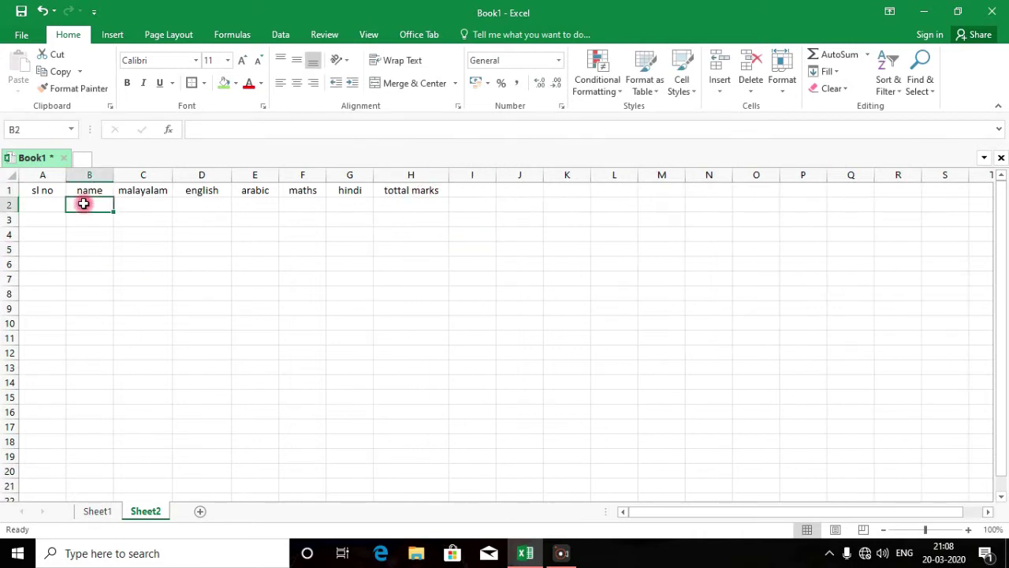
Enter 1, 2, 3 in A2:A4 and fill the series down to 10 in A11
{"action": "left_click", "coordinate": [51, 202]}
{"action": "type", "text": "1"}
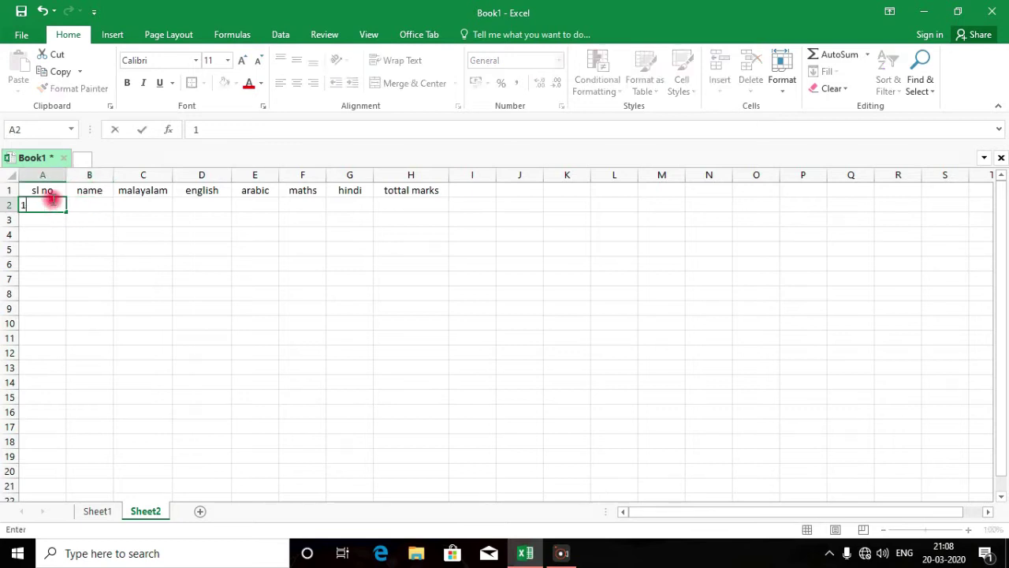
{"action": "key", "text": "Return"}
{"action": "type", "text": "2"}
{"action": "key", "text": "Return"}
{"action": "type", "text": "3"}
{"action": "key", "text": "Return"}
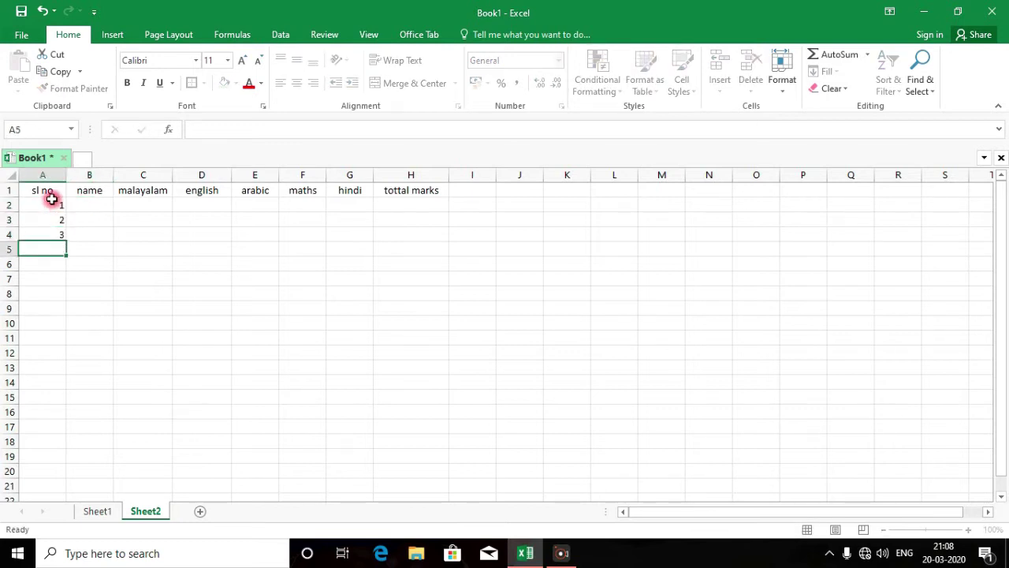
{"action": "left_click_drag", "start_coordinate": [42, 204], "coordinate": [61, 351]}
{"action": "left_click", "coordinate": [90, 204]}
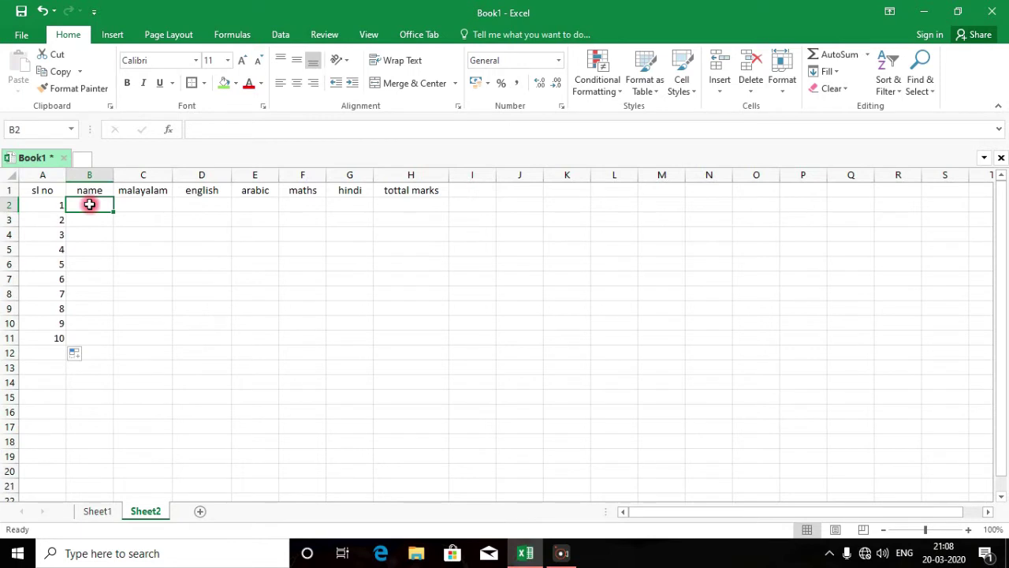
Enter the first four student names in B2:B5
{"action": "type", "text": "st"}
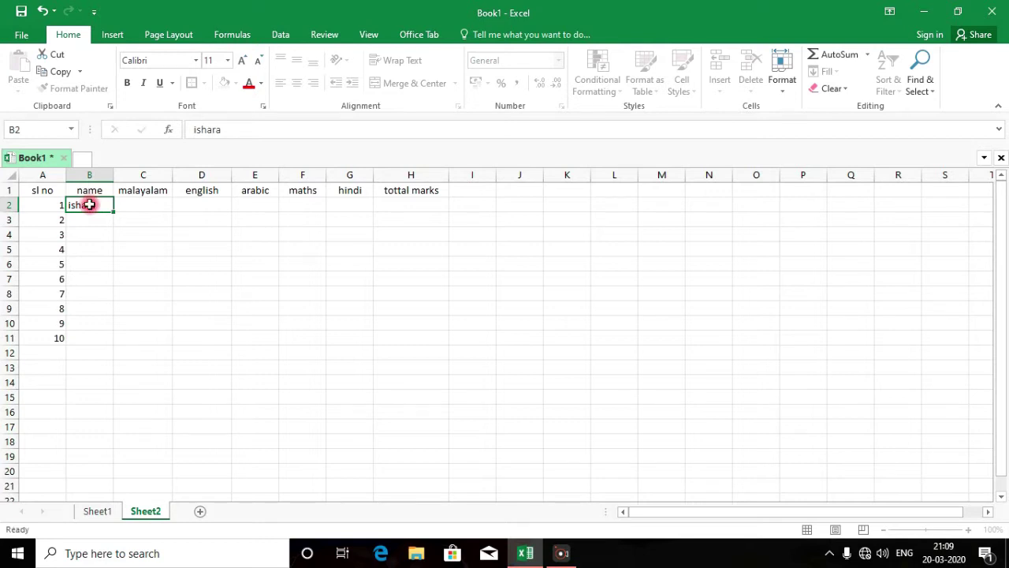
{"action": "key", "text": "Return"}
{"action": "left_click", "coordinate": [519, 551]}
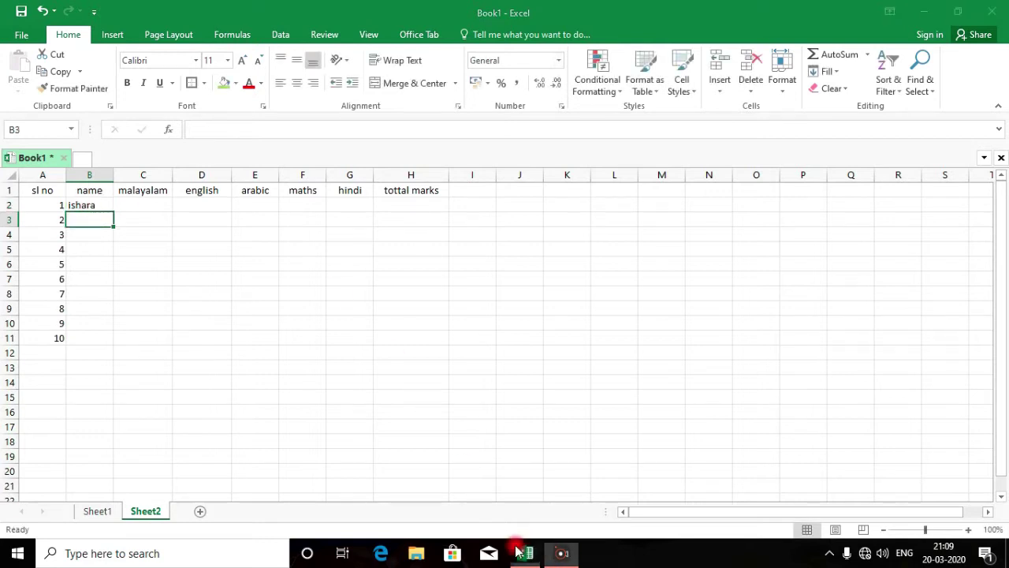
{"action": "left_click", "coordinate": [85, 214]}
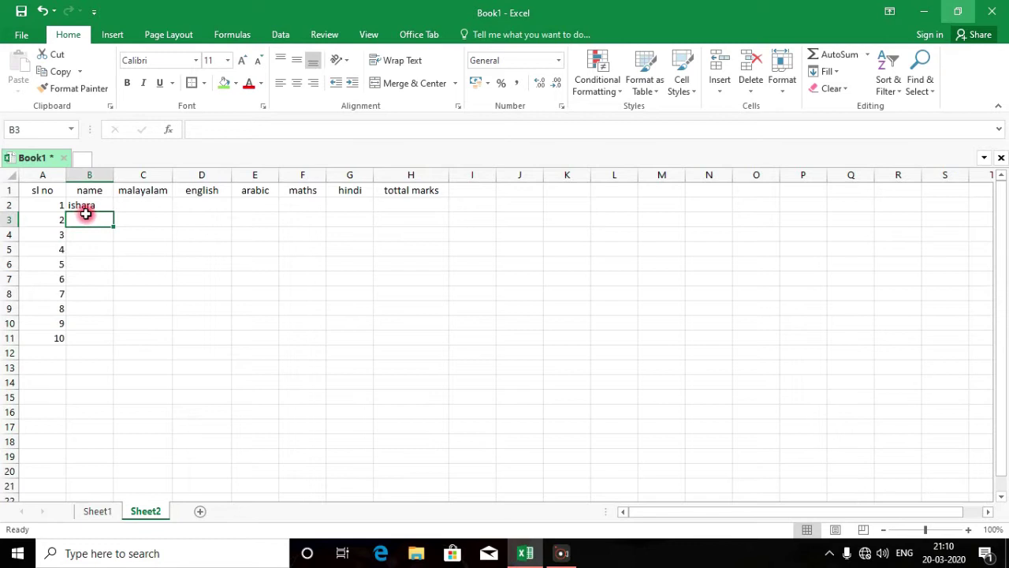
{"action": "type", "text": "MANSOOR"}
{"action": "key", "text": "Return"}
{"action": "type", "text": "KADER"}
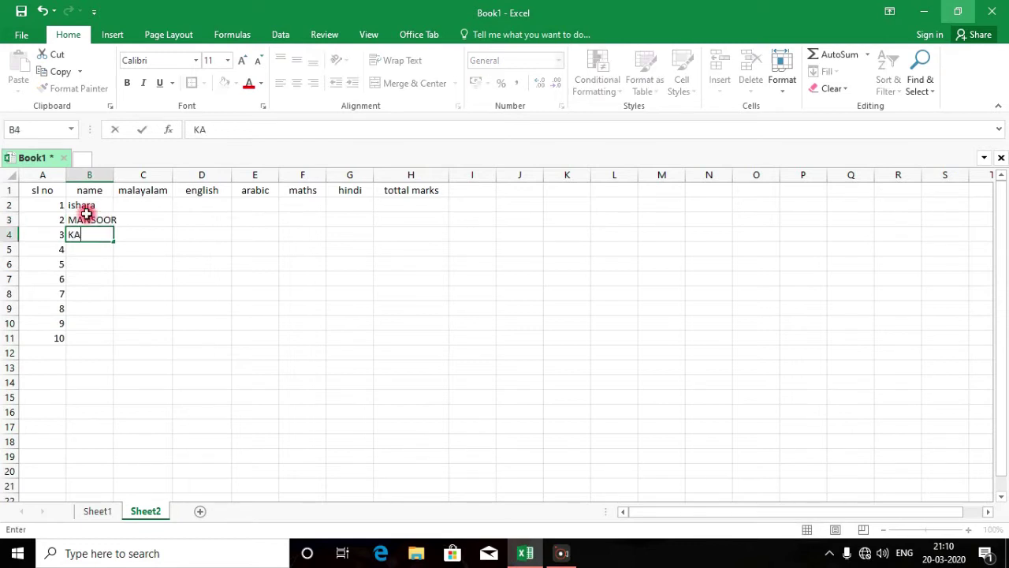
{"action": "key", "text": "Return"}
{"action": "type", "text": "AHMADS"}
{"action": "key", "text": "Return"}
Enter the remaining student names down column B and widen column B to fit
{"action": "key", "text": "Return"}
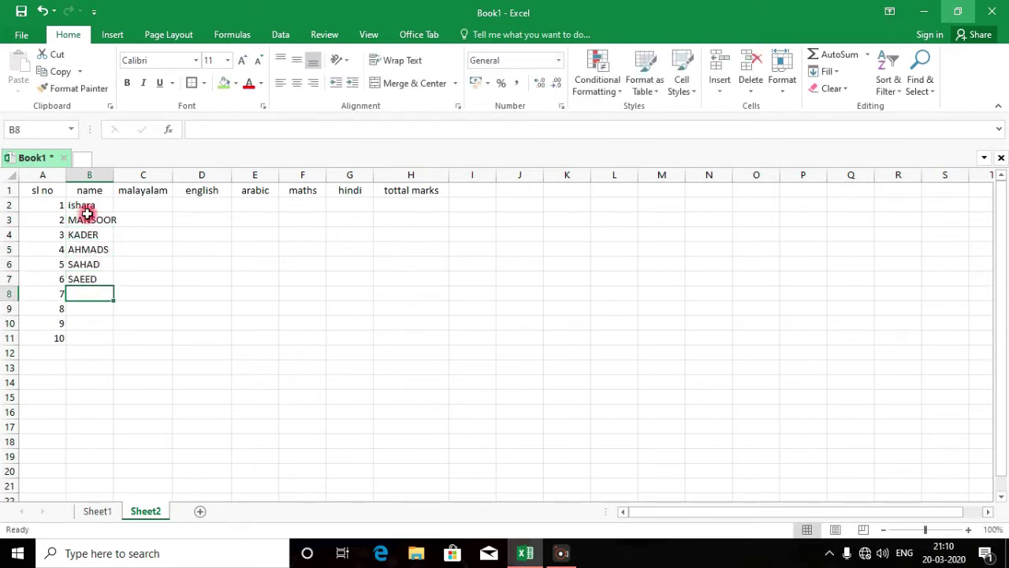
{"action": "type", "text": "ISATH"}
{"action": "key", "text": "Return"}
{"action": "type", "text": "YAHIYA"}
{"action": "key", "text": "Return"}
{"action": "type", "text": "SUHAIL"}
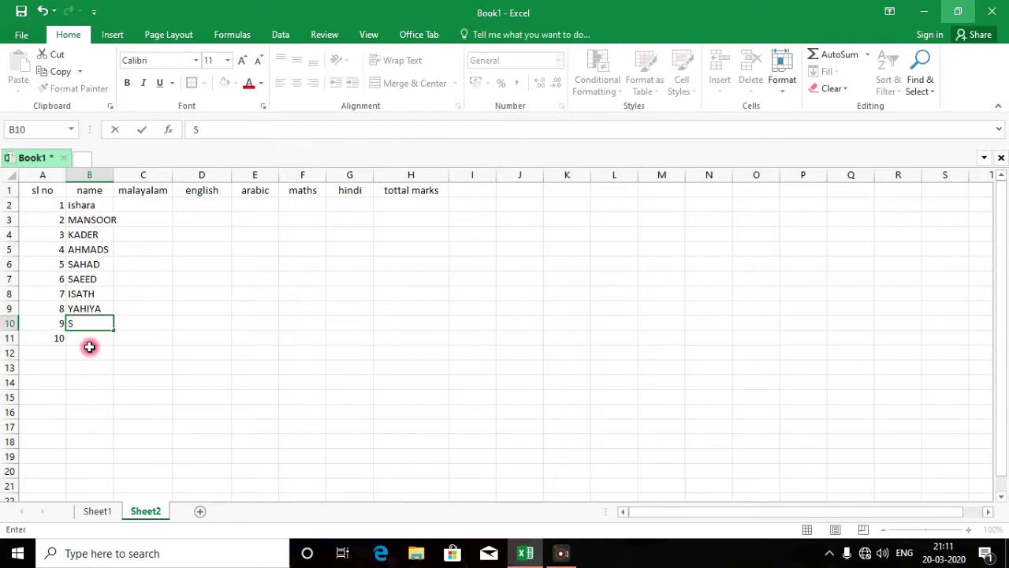
{"action": "key", "text": "Return"}
{"action": "type", "text": "FATHIMA"}
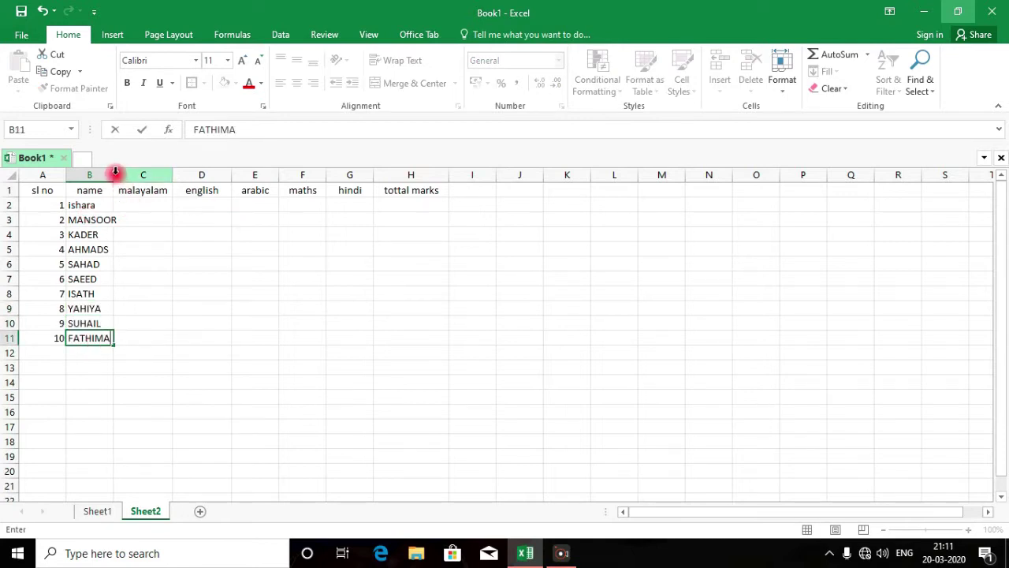
{"action": "left_click_drag", "start_coordinate": [109, 175], "coordinate": [137, 225]}
{"action": "left_click", "coordinate": [142, 249]}
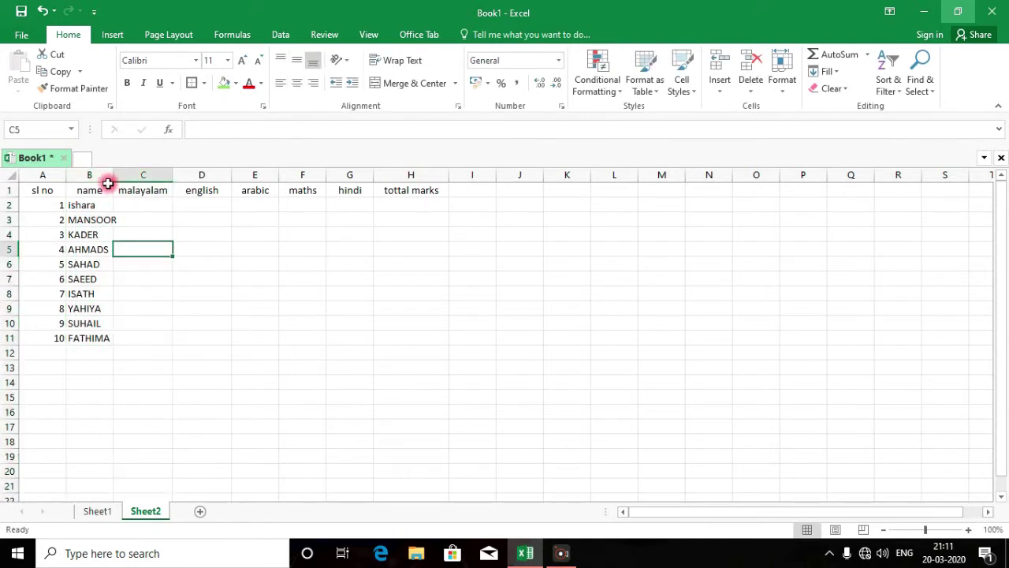
{"action": "left_click_drag", "start_coordinate": [113, 175], "coordinate": [127, 175]}
Enter the ten students' malayalam, english, arabic, maths and hindi marks in C2:G11
{"action": "left_click", "coordinate": [148, 207]}
{"action": "type", "text": "50 45 "}
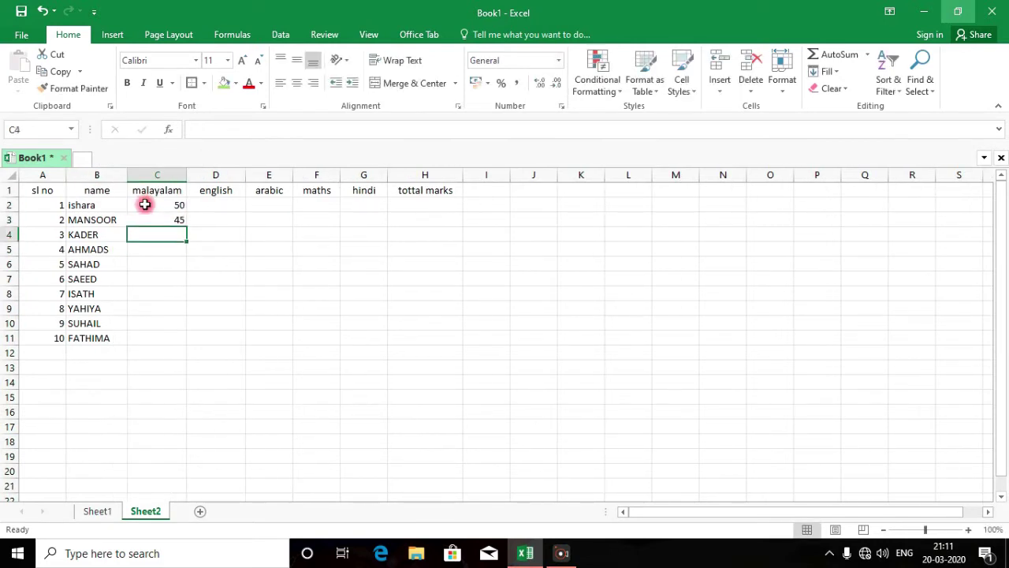
{"action": "type", "text": "85 96 78 45 78 48 45 78"}
{"action": "left_click", "coordinate": [216, 211]}
{"action": "type", "text": "45 47 85 96 85 74 85 96 78 45"}
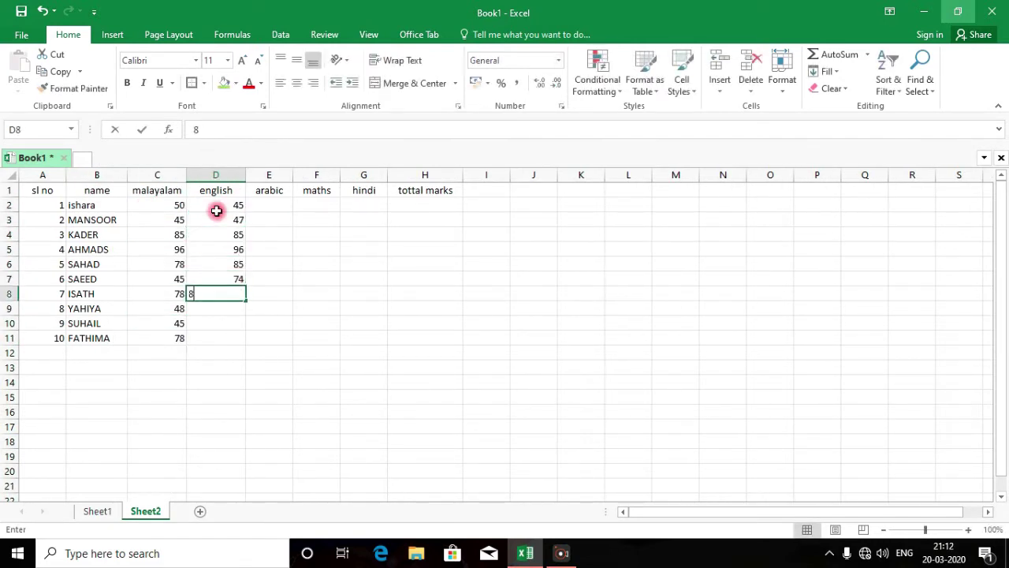
{"action": "left_click_drag", "start_coordinate": [157, 205], "coordinate": [202, 338]}
{"action": "left_click", "coordinate": [269, 205]}
{"action": "type", "text": "40 49 85 96 92 103 92 144 111 12"}
{"action": "left_click", "coordinate": [316, 204]}
{"action": "type", "text": "35 51 85 96 99 132 99 192 144 -21"}
{"action": "left_click", "coordinate": [363, 205]}
{"action": "type", "text": "30 53 85 96 40 106 240 177 -5440 50"}
Correct the wrong marks in E9, F9, G11 (80) and G10 (78), then select C2:H11
{"action": "left_click", "coordinate": [277, 307]}
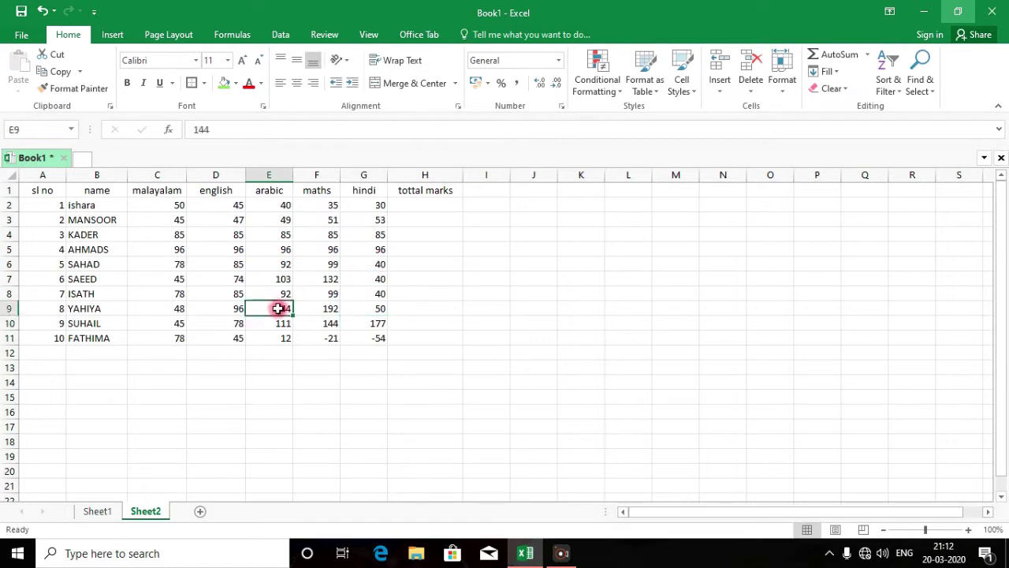
{"action": "type", "text": "78 78"}
{"action": "left_click", "coordinate": [316, 309]}
{"action": "type", "text": "45 78 25"}
{"action": "left_click", "coordinate": [380, 337]}
{"action": "type", "text": "80"}
{"action": "left_click", "coordinate": [358, 324]}
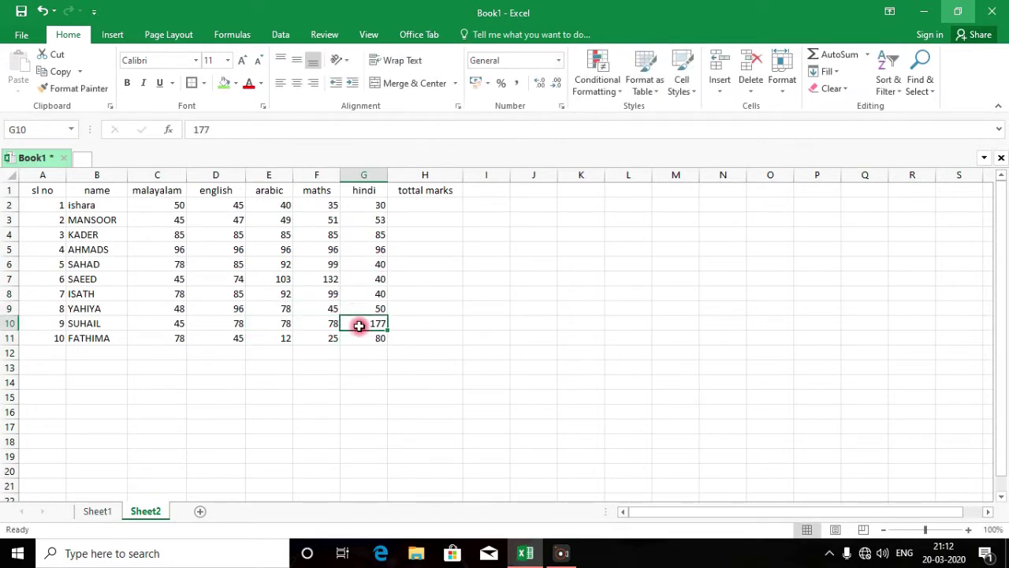
{"action": "type", "text": "78"}
{"action": "left_click", "coordinate": [418, 281]}
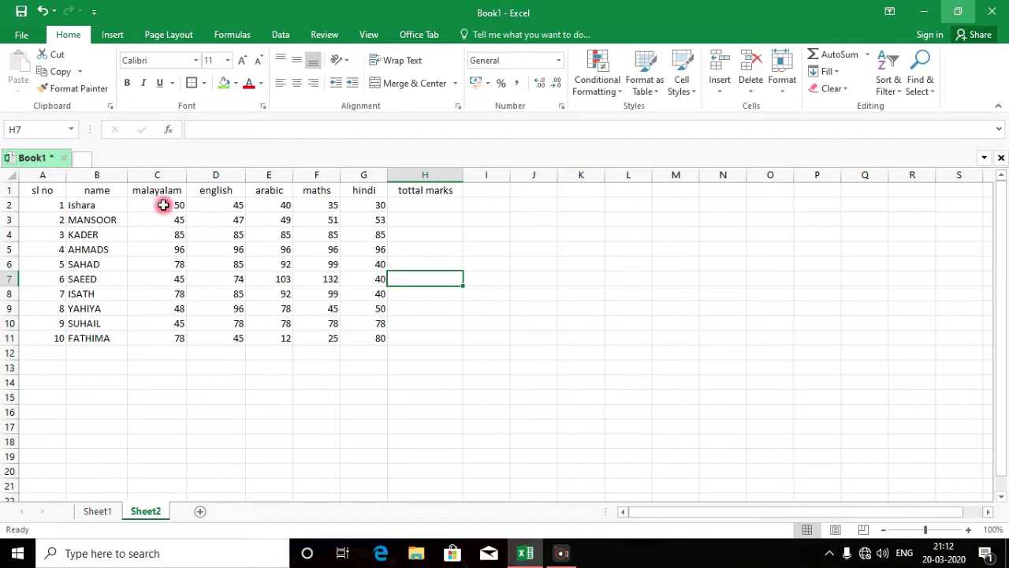
{"action": "left_click_drag", "start_coordinate": [163, 205], "coordinate": [391, 338]}
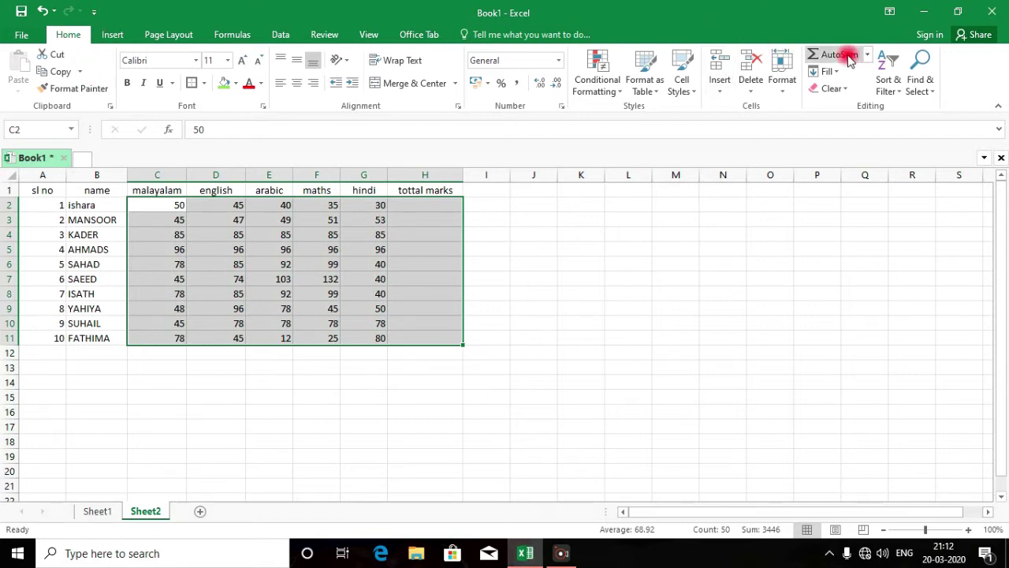
Use AutoSum's Sum to total each student's five marks into H2:H11
{"action": "left_click", "coordinate": [865, 55]}
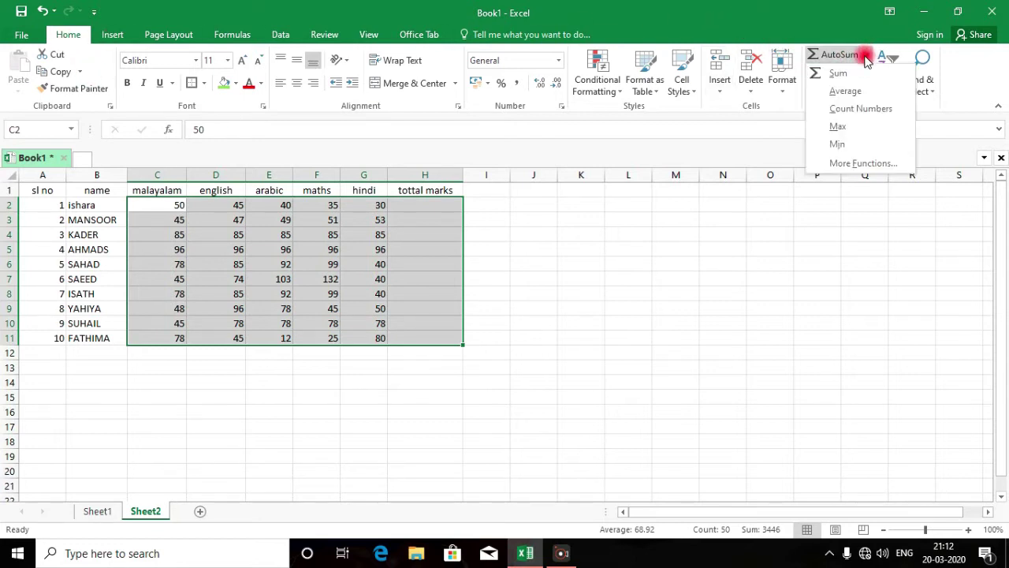
{"action": "left_click", "coordinate": [856, 73]}
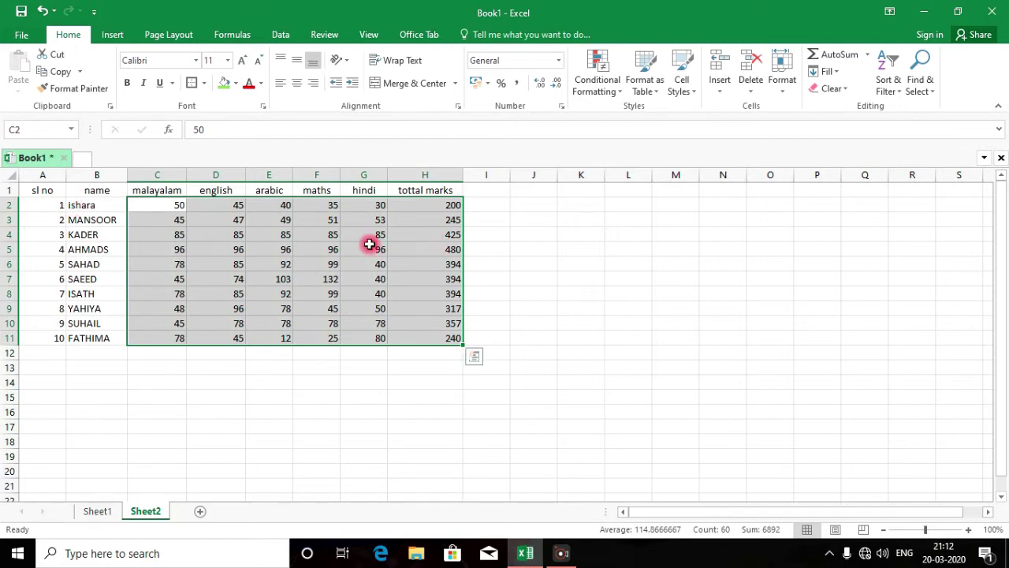
{"action": "left_click_drag", "start_coordinate": [164, 207], "coordinate": [410, 338]}
Centre the marks and totals in C2:H11 vertically and horizontally
{"action": "left_click", "coordinate": [296, 59]}
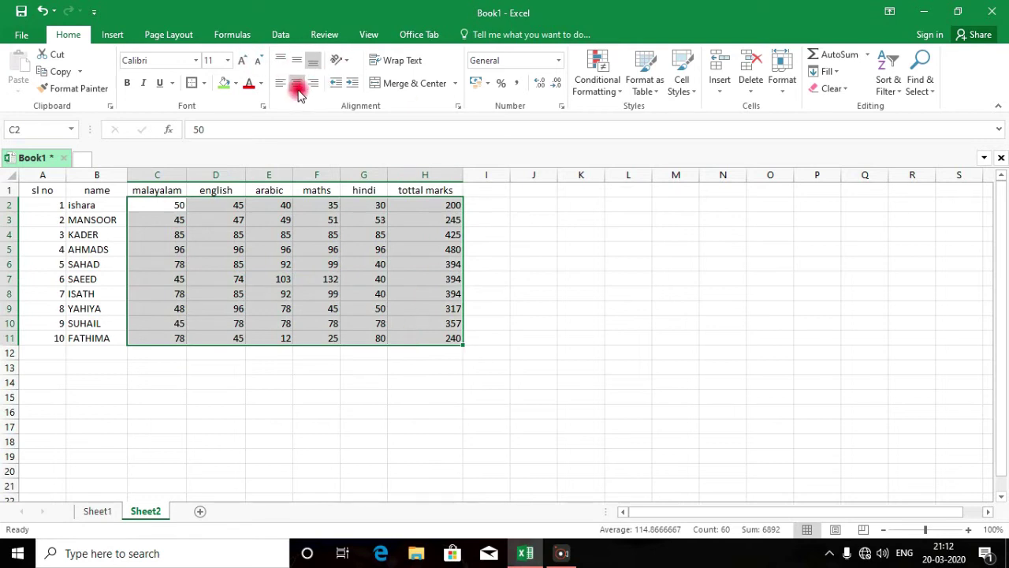
{"action": "left_click", "coordinate": [296, 83]}
{"action": "left_click", "coordinate": [129, 413]}
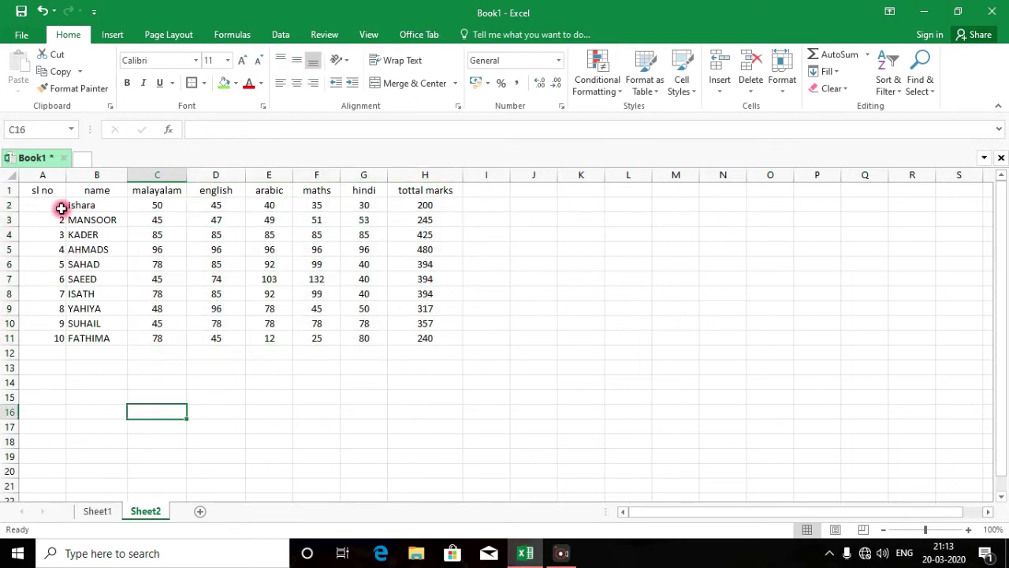
{"action": "left_click_drag", "start_coordinate": [60, 205], "coordinate": [410, 336]}
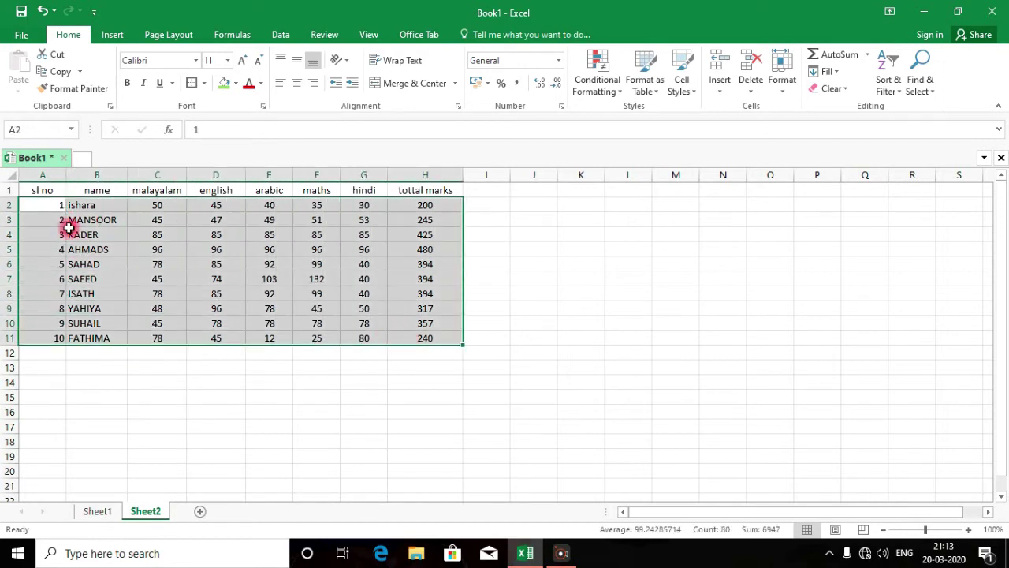
{"action": "left_click", "coordinate": [61, 223]}
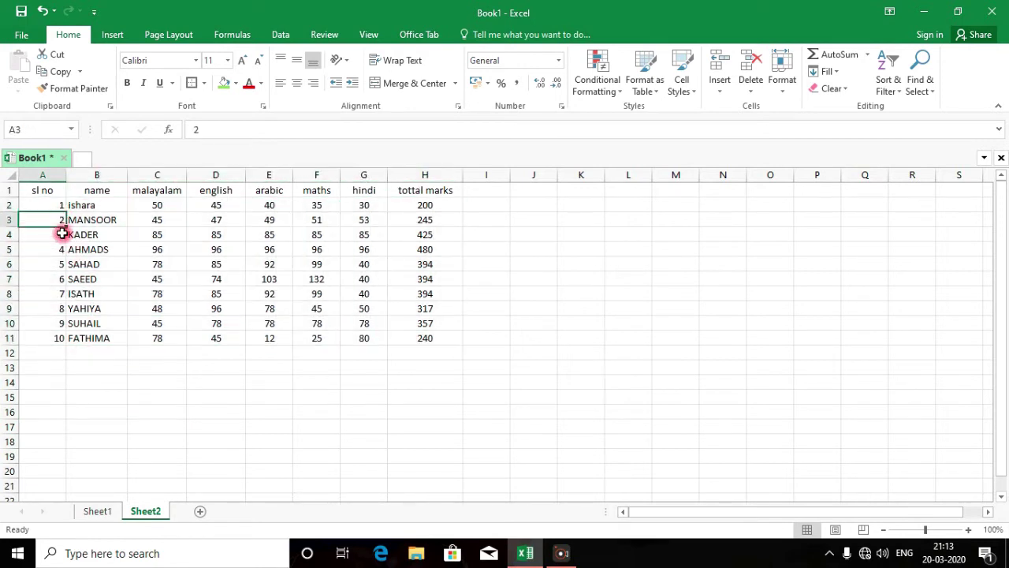
Copy the header row A1:H1 and paste it into row 12 starting at A12
{"action": "left_click", "coordinate": [123, 324]}
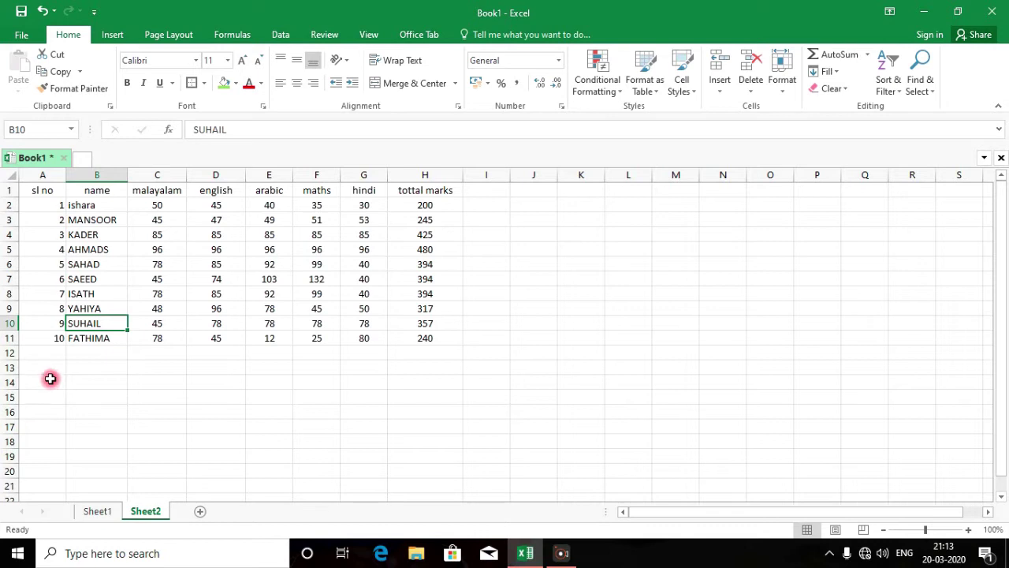
{"action": "left_click_drag", "start_coordinate": [45, 192], "coordinate": [405, 189]}
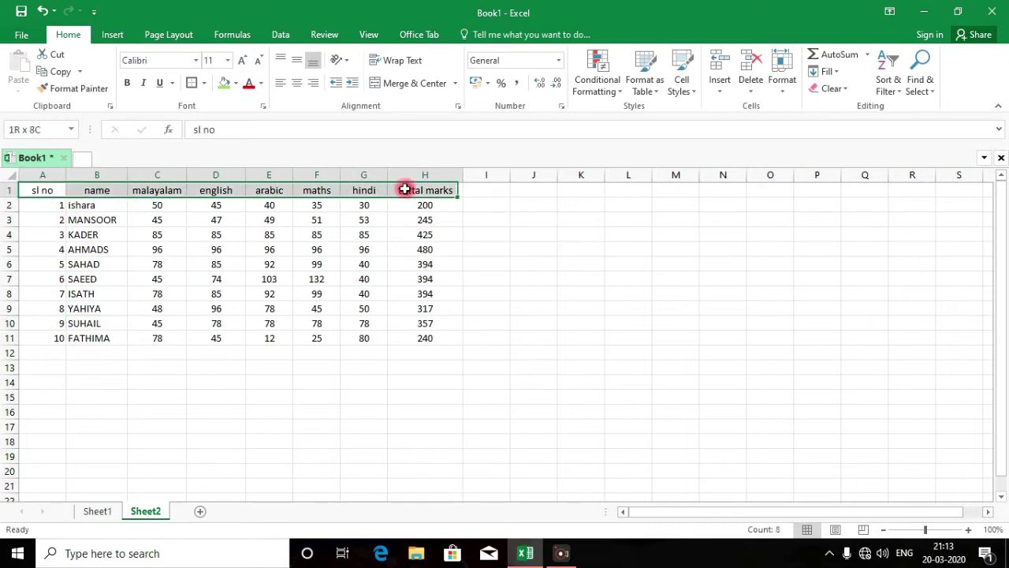
{"action": "right_click", "coordinate": [404, 190]}
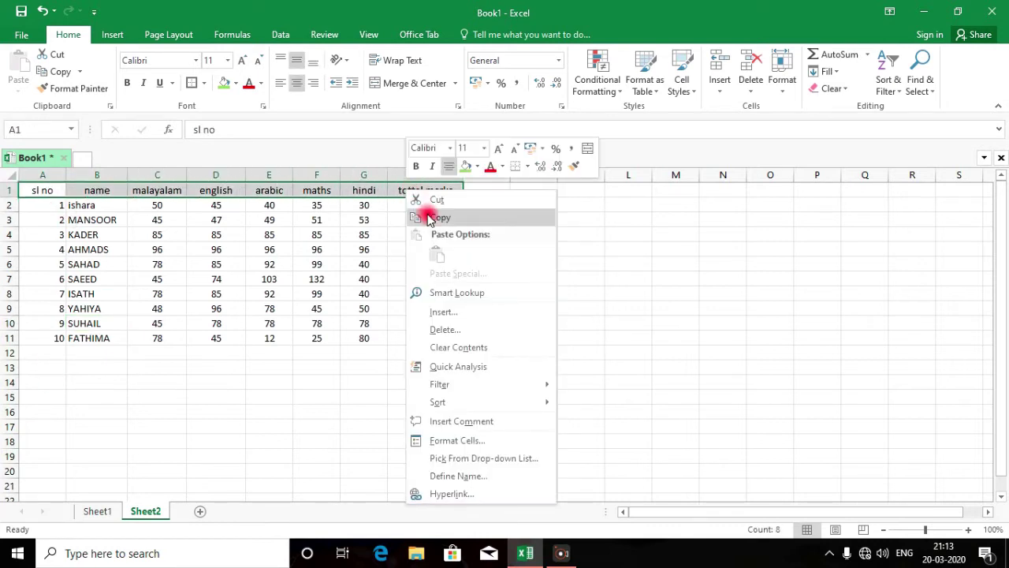
{"action": "left_click", "coordinate": [430, 219]}
{"action": "left_click", "coordinate": [36, 356]}
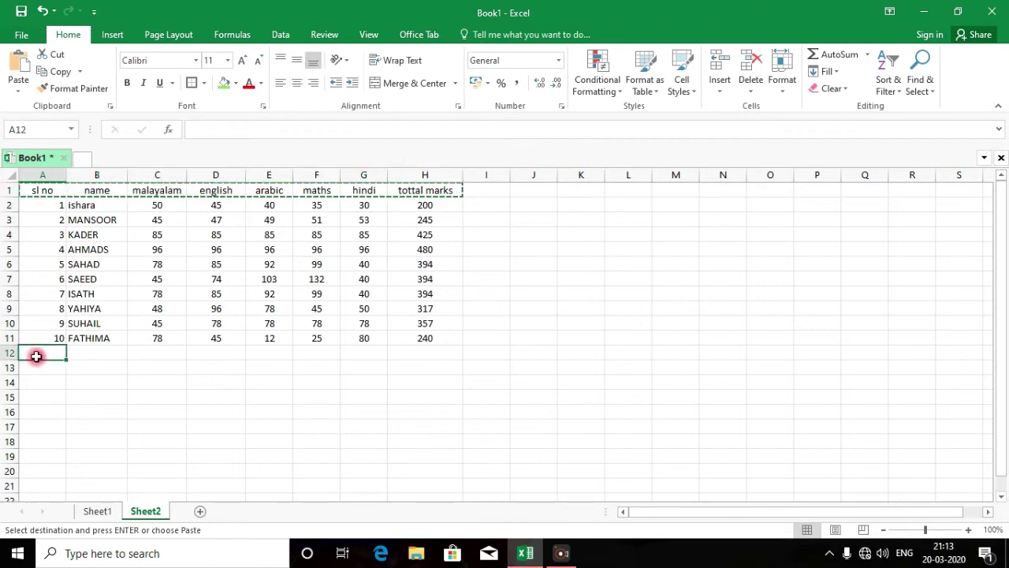
{"action": "right_click", "coordinate": [48, 360]}
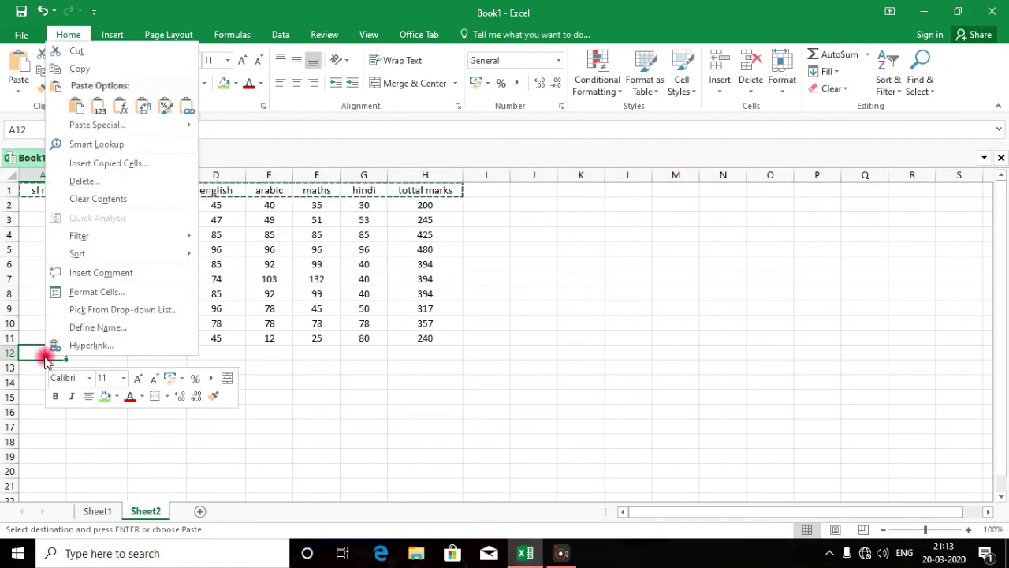
{"action": "left_click", "coordinate": [80, 110]}
{"action": "left_click", "coordinate": [228, 412]}
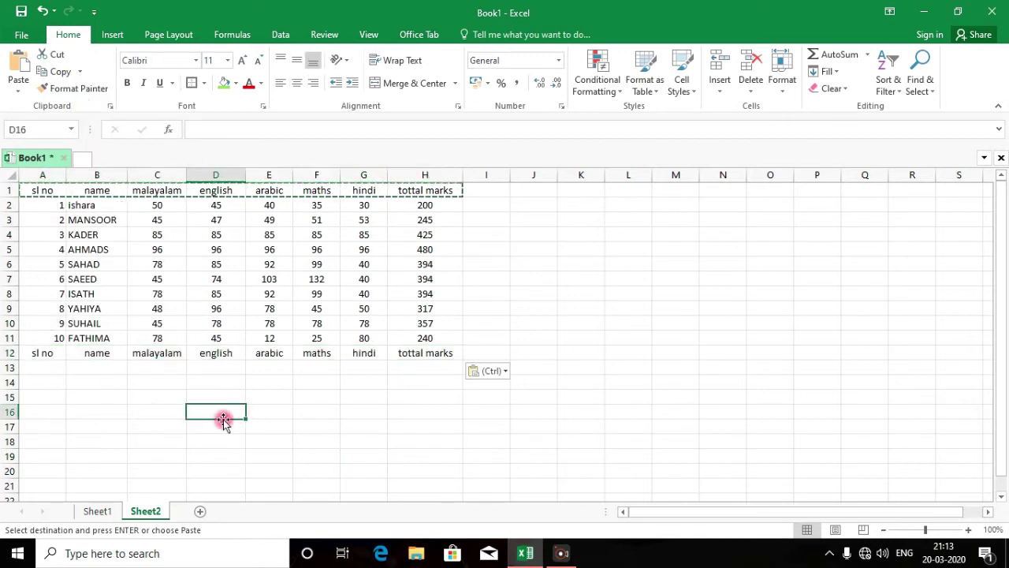
{"action": "left_click", "coordinate": [616, 290]}
{"action": "key", "text": "Escape"}
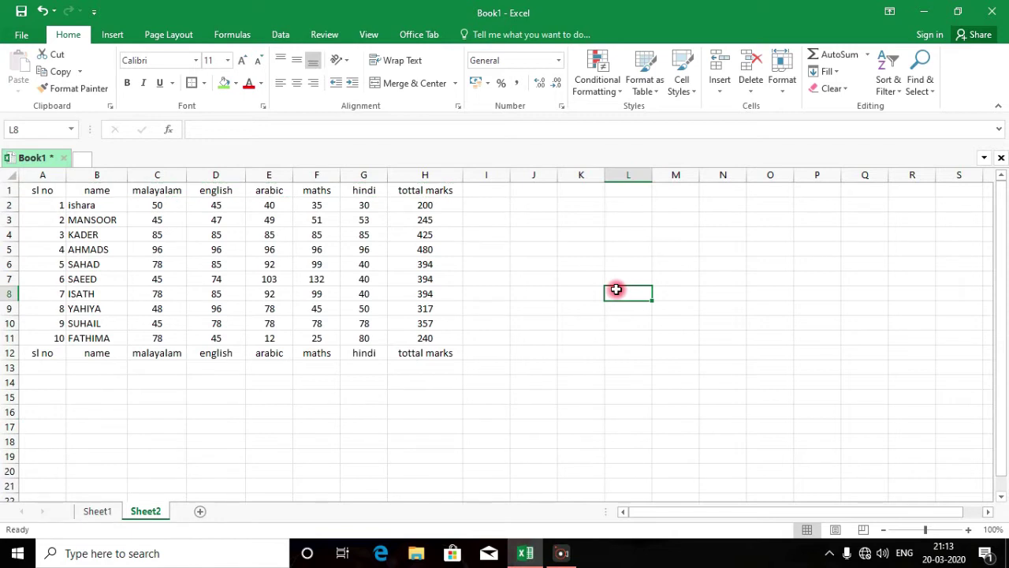
Enter serial number 2 in A13, then highlight the table, lookup row B13:H13 and row 3
{"action": "left_click", "coordinate": [49, 371]}
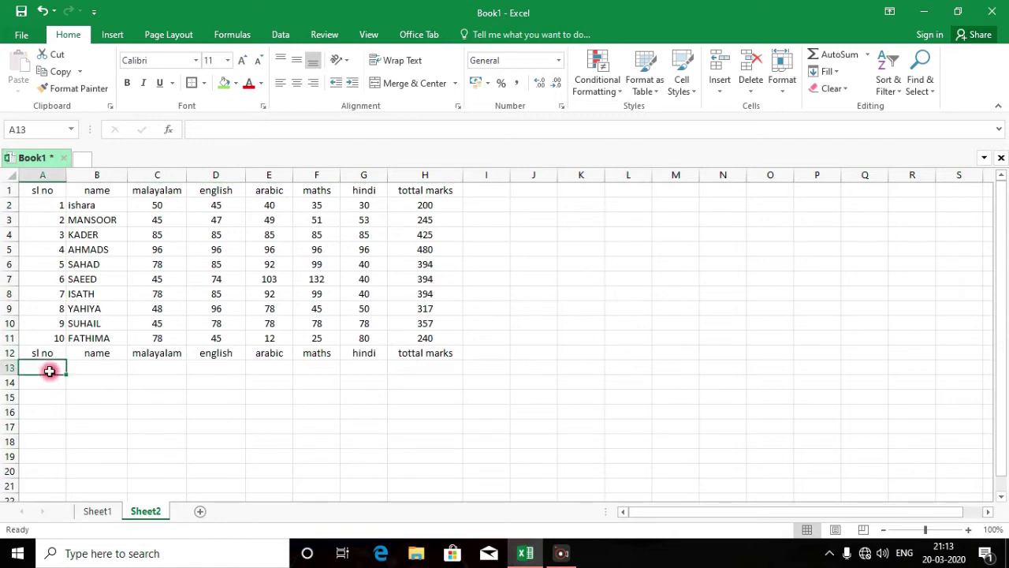
{"action": "key", "text": "Return"}
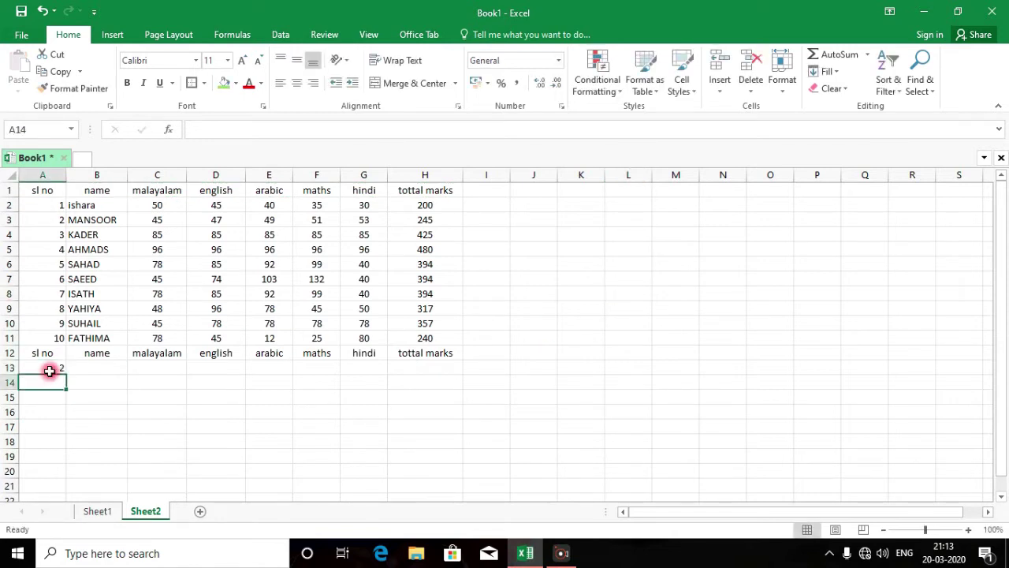
{"action": "left_click", "coordinate": [61, 199]}
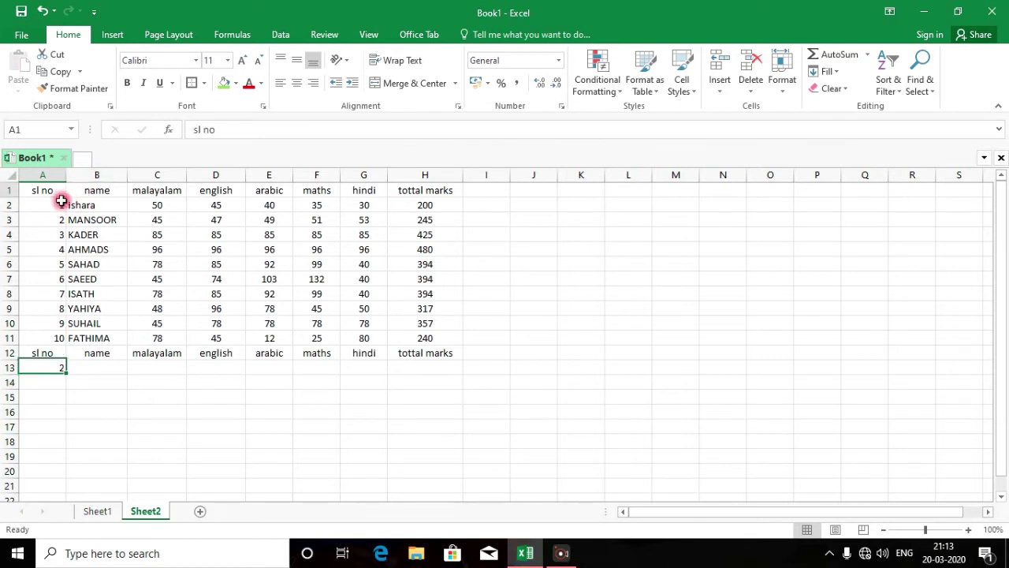
{"action": "left_click_drag", "start_coordinate": [61, 201], "coordinate": [416, 333]}
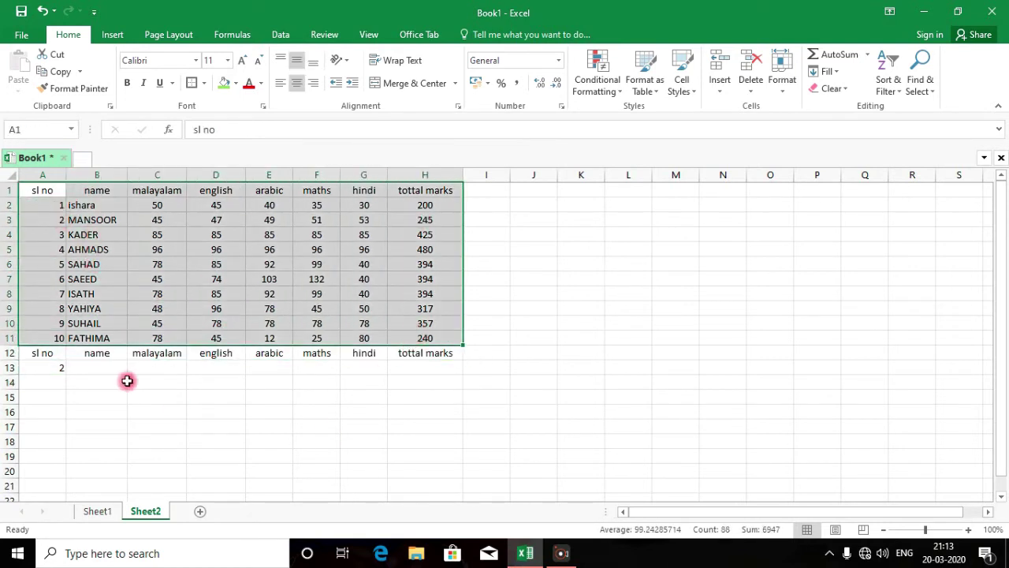
{"action": "left_click_drag", "start_coordinate": [103, 365], "coordinate": [416, 368]}
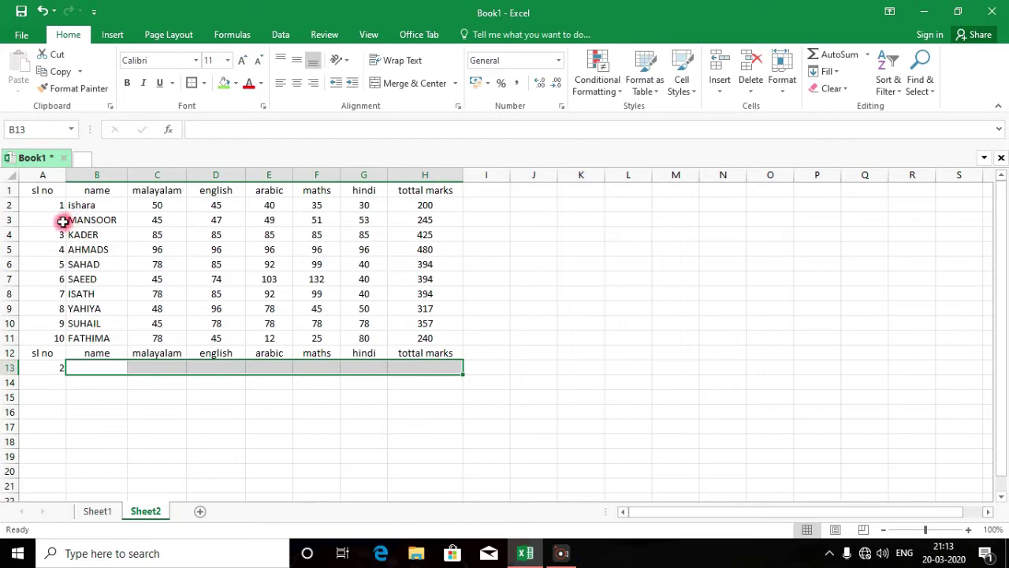
{"action": "left_click_drag", "start_coordinate": [61, 219], "coordinate": [417, 222]}
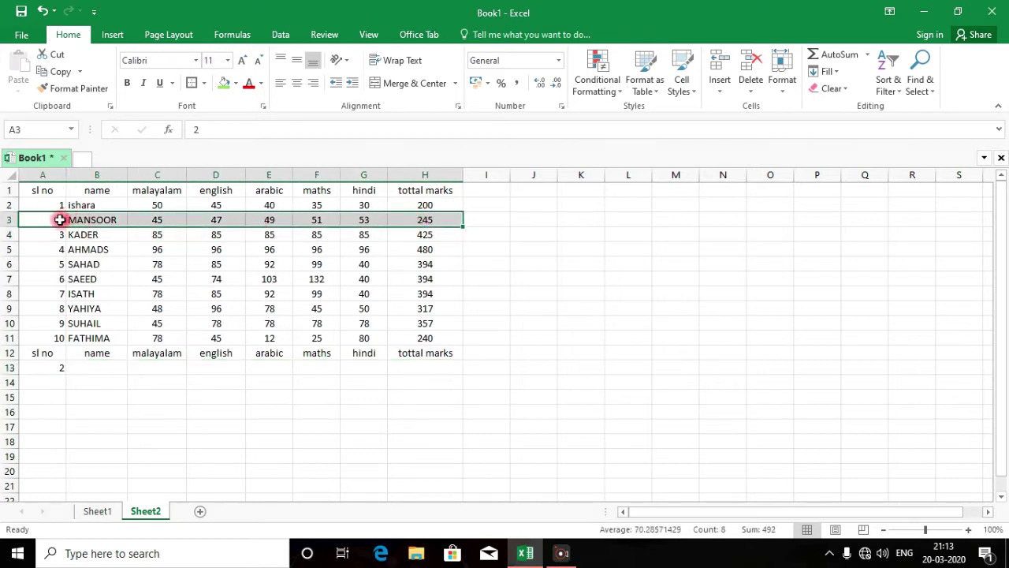
{"action": "left_click_drag", "start_coordinate": [60, 219], "coordinate": [418, 224]}
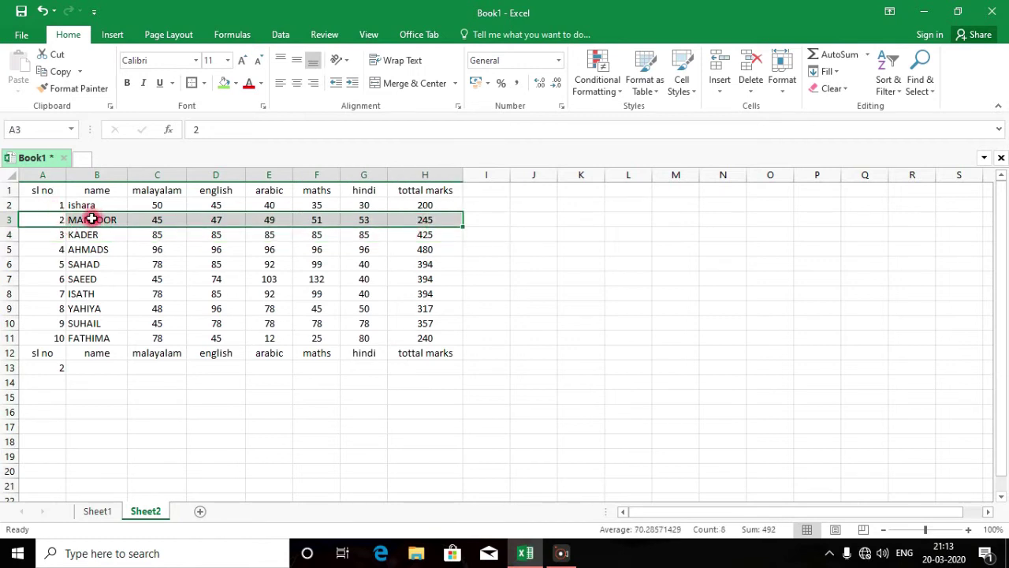
Point out row 3's name, five subject marks and total for serial number 2
{"action": "left_click", "coordinate": [92, 219]}
{"action": "left_click", "coordinate": [152, 221]}
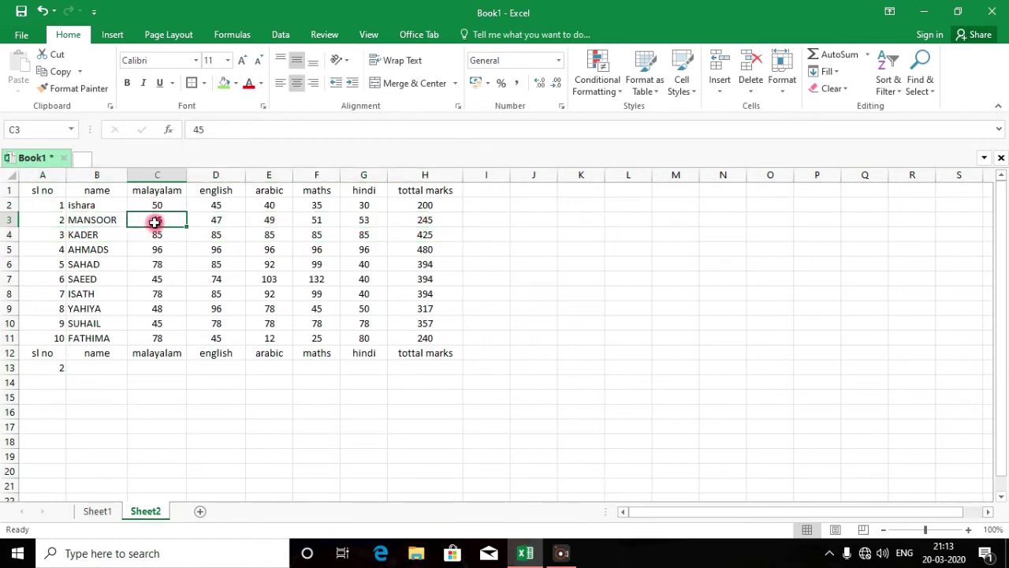
{"action": "left_click", "coordinate": [210, 220]}
{"action": "left_click", "coordinate": [264, 221]}
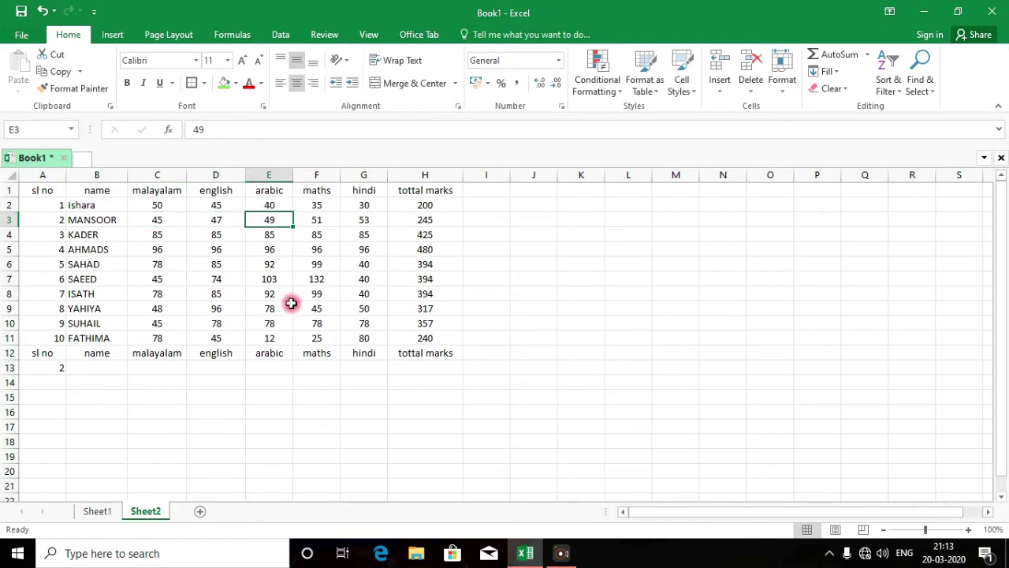
{"action": "left_click", "coordinate": [315, 221]}
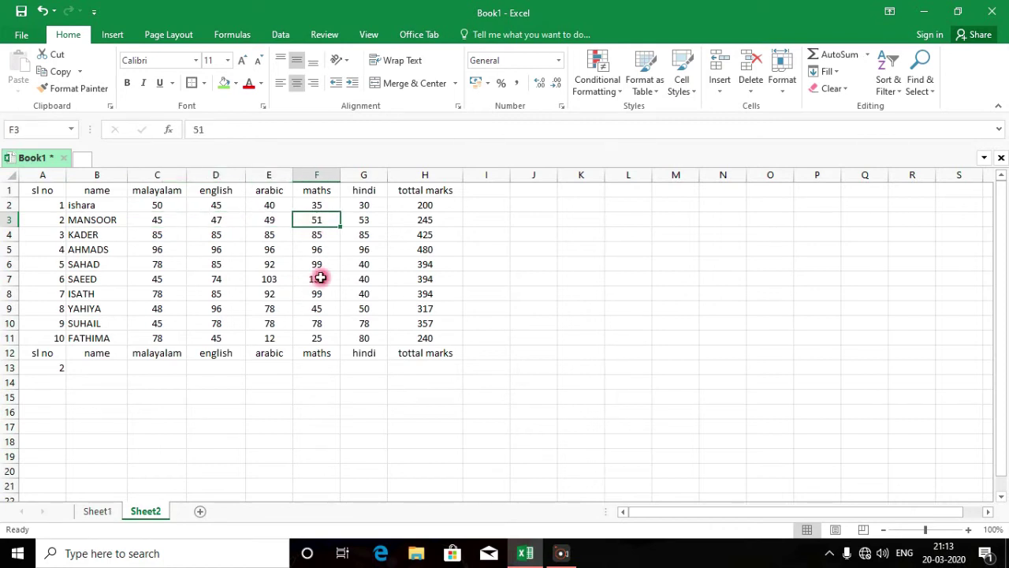
{"action": "left_click", "coordinate": [369, 220]}
{"action": "left_click", "coordinate": [433, 218]}
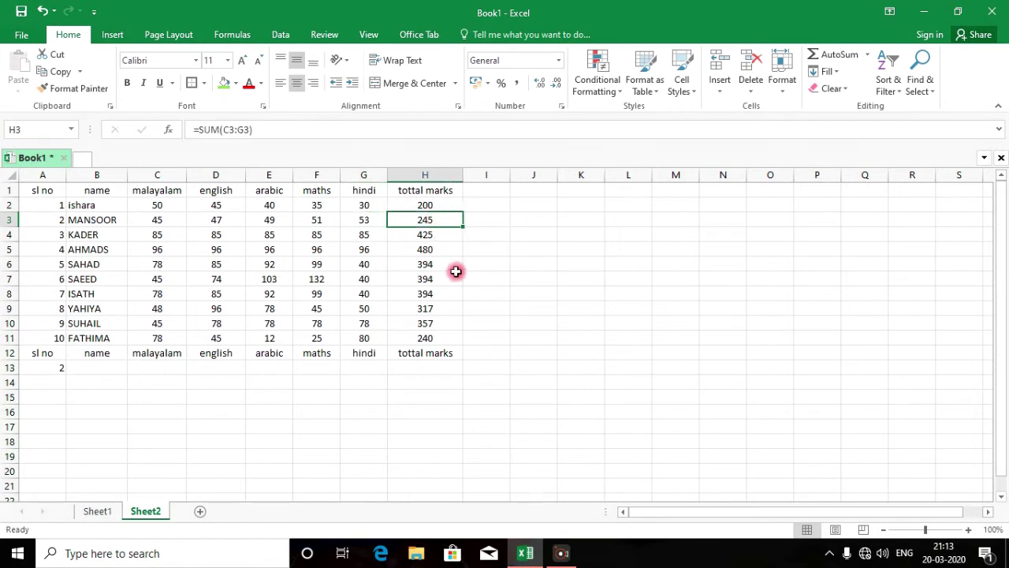
Confirm serial number 2 in A13, select the data A2:H11, and pick B13 for the name lookup
{"action": "left_click", "coordinate": [47, 368]}
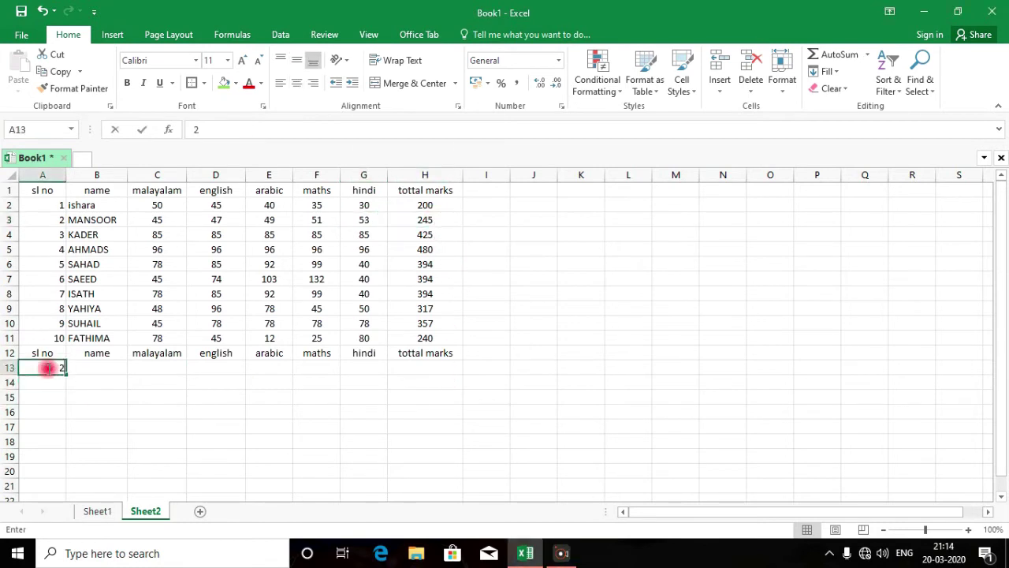
{"action": "key", "text": "Return"}
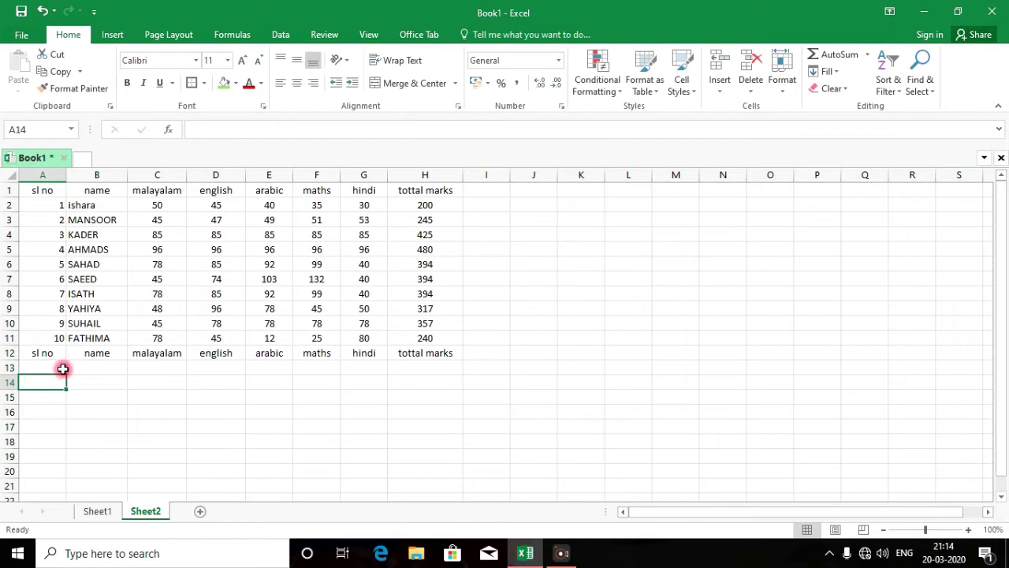
{"action": "left_click_drag", "start_coordinate": [62, 205], "coordinate": [61, 220]}
{"action": "left_click_drag", "start_coordinate": [84, 264], "coordinate": [414, 335]}
{"action": "left_click", "coordinate": [113, 370]}
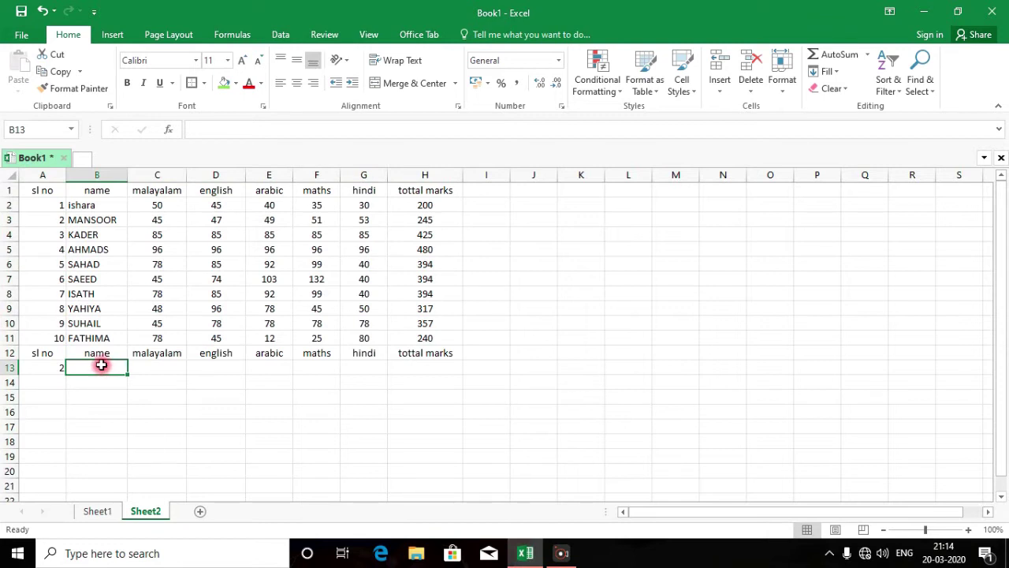
{"action": "left_click", "coordinate": [62, 367]}
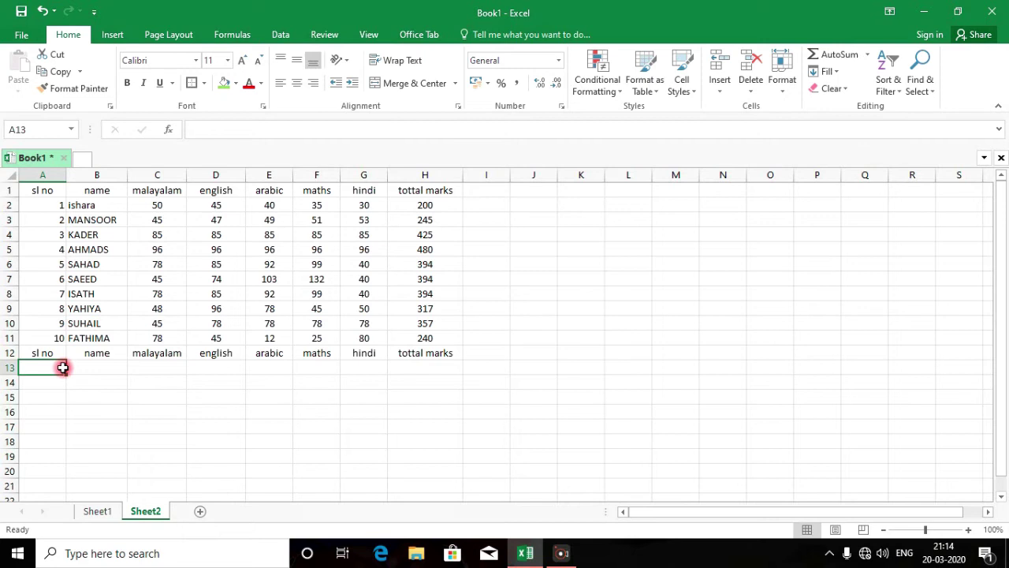
{"action": "left_click", "coordinate": [93, 367]}
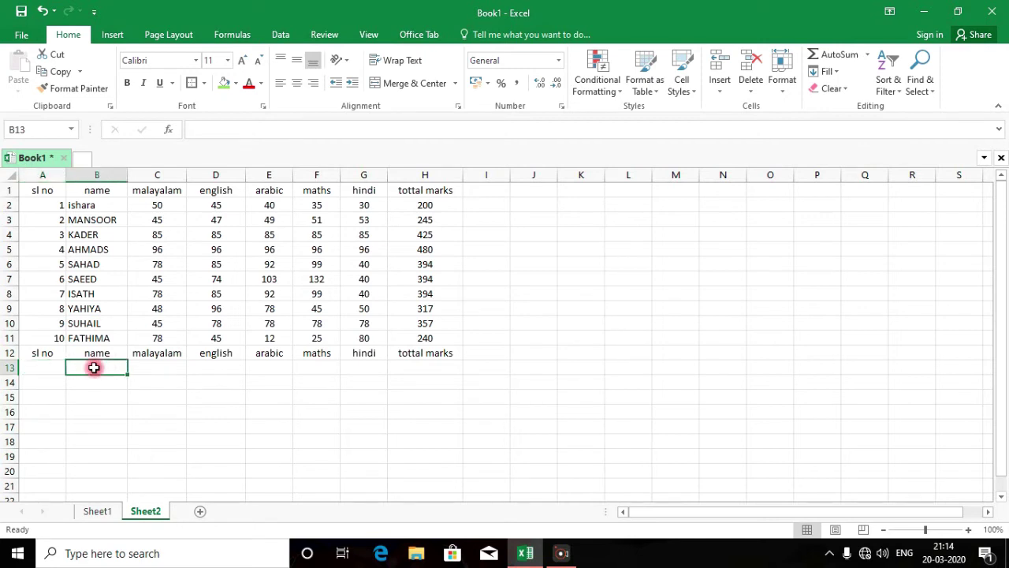
Enter =VLOOKUP(A13,A1:H11,2) in B13 to look up the student name
{"action": "type", "text": "=VLOO"}
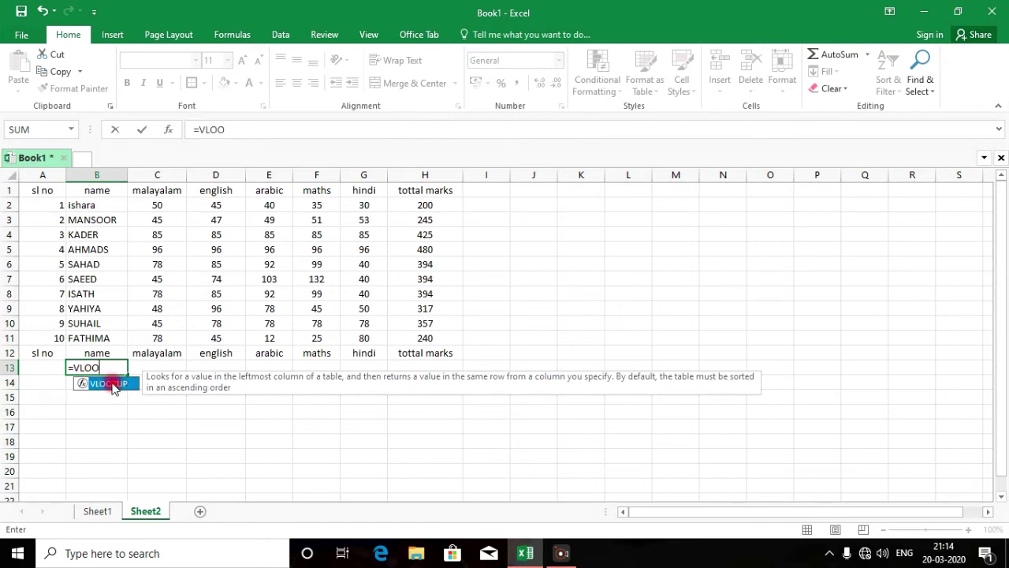
{"action": "double_click", "coordinate": [112, 384]}
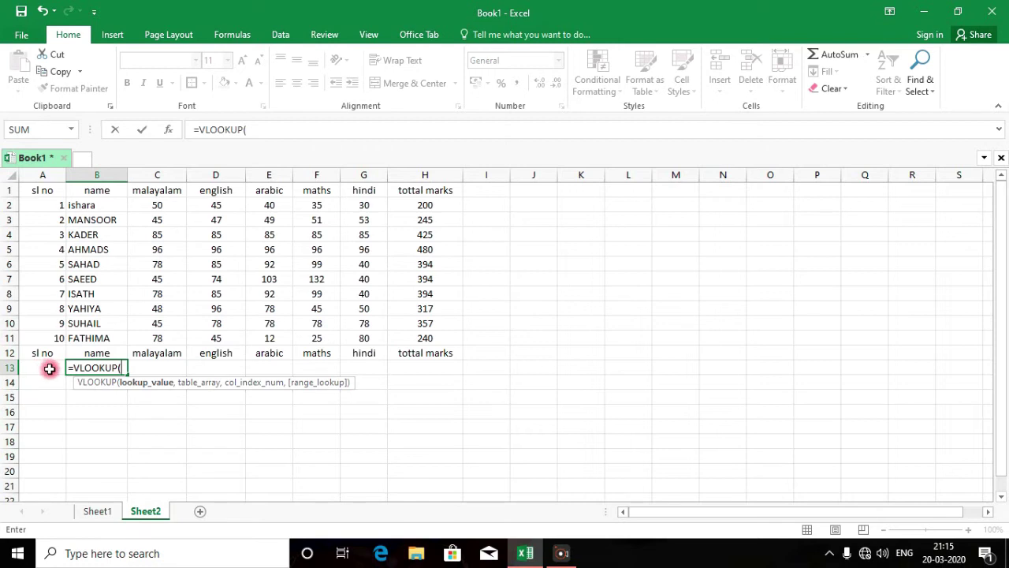
{"action": "left_click", "coordinate": [49, 368]}
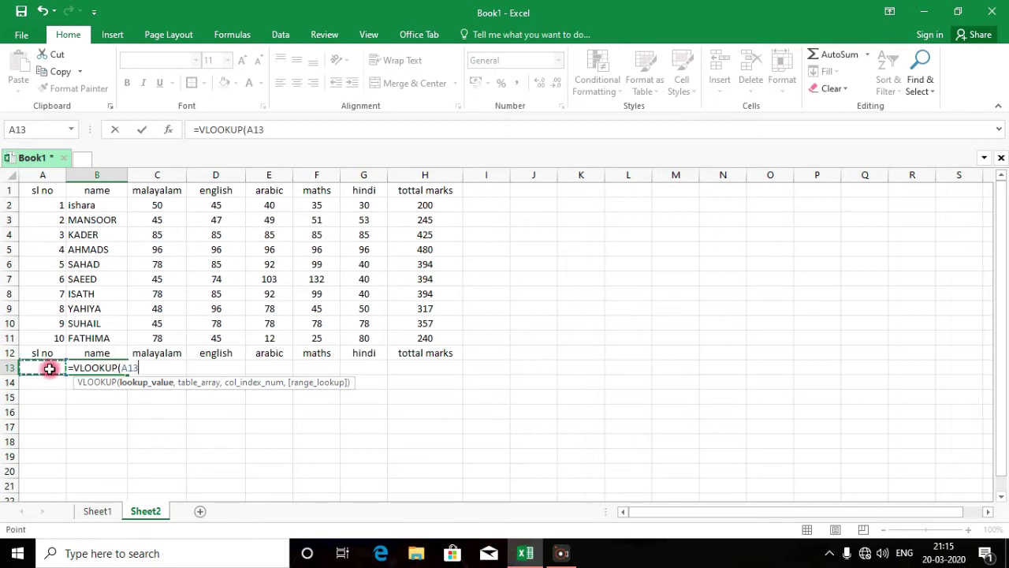
{"action": "type", "text": ","}
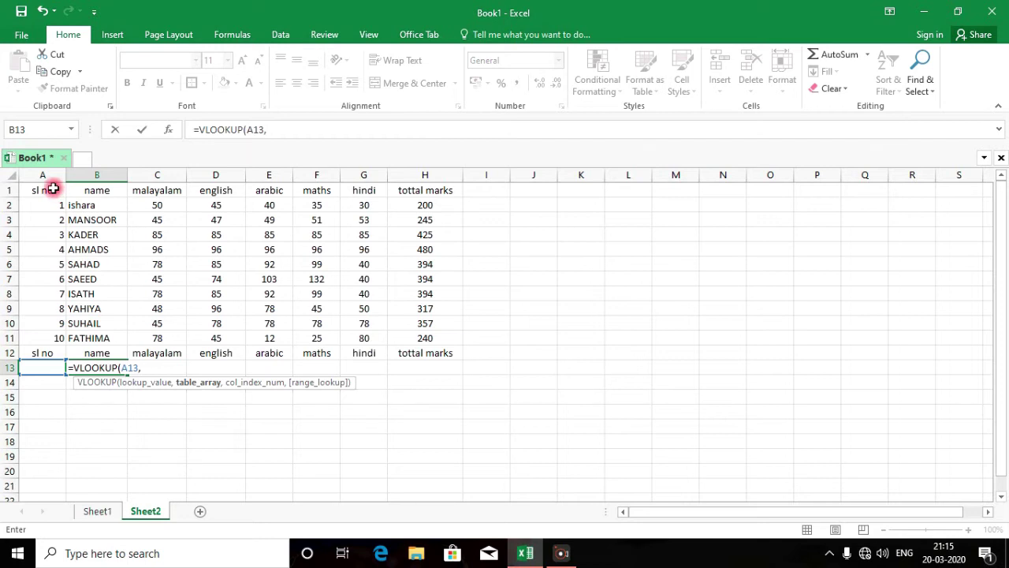
{"action": "left_click", "coordinate": [39, 189]}
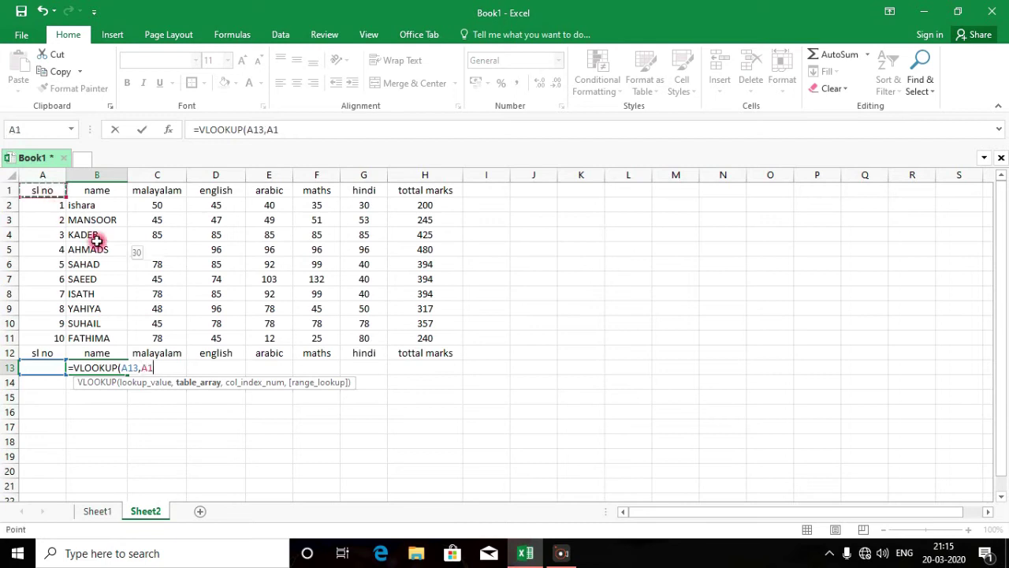
{"action": "left_click_drag", "start_coordinate": [95, 240], "coordinate": [430, 337]}
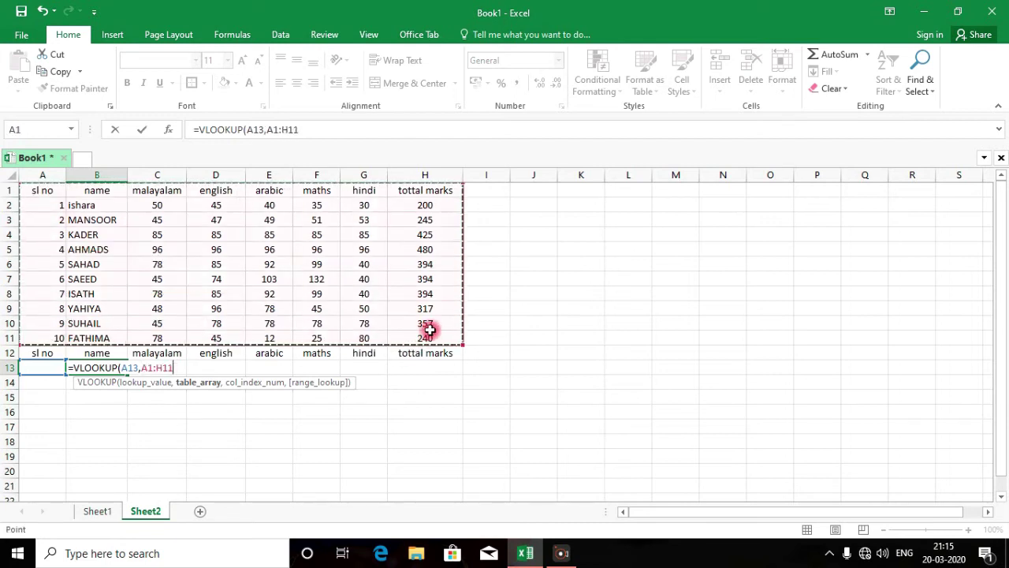
{"action": "type", "text": ","}
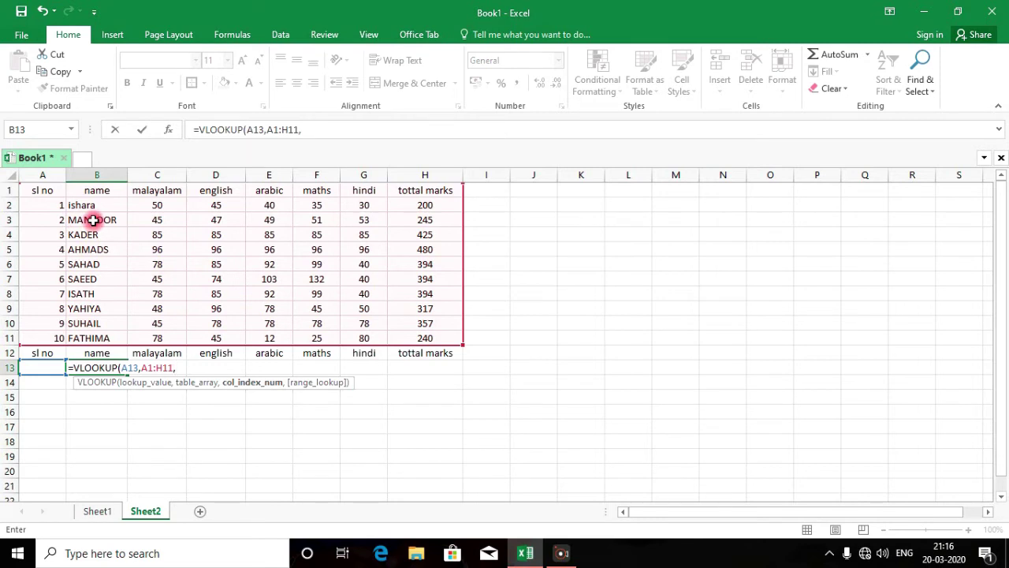
{"action": "type", "text": ")"}
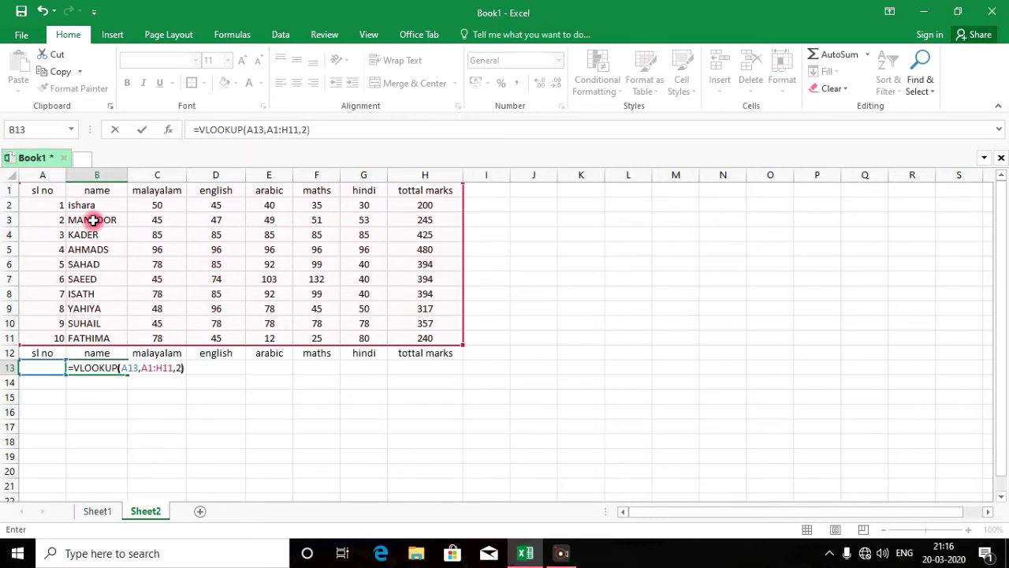
{"action": "key", "text": "Return"}
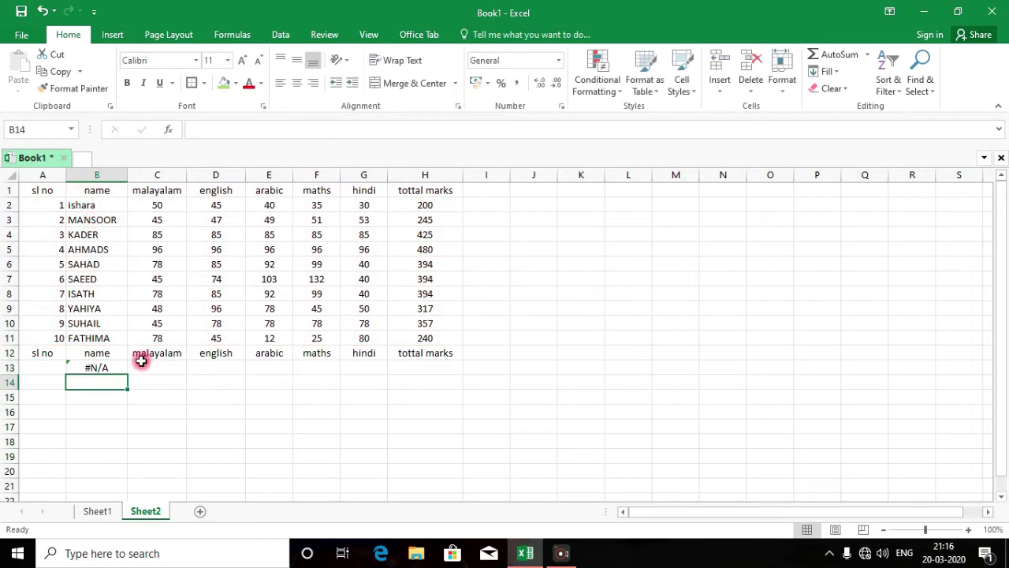
Enter serial number 2 in A13 so B13 returns MANSOOR
{"action": "left_click", "coordinate": [44, 366]}
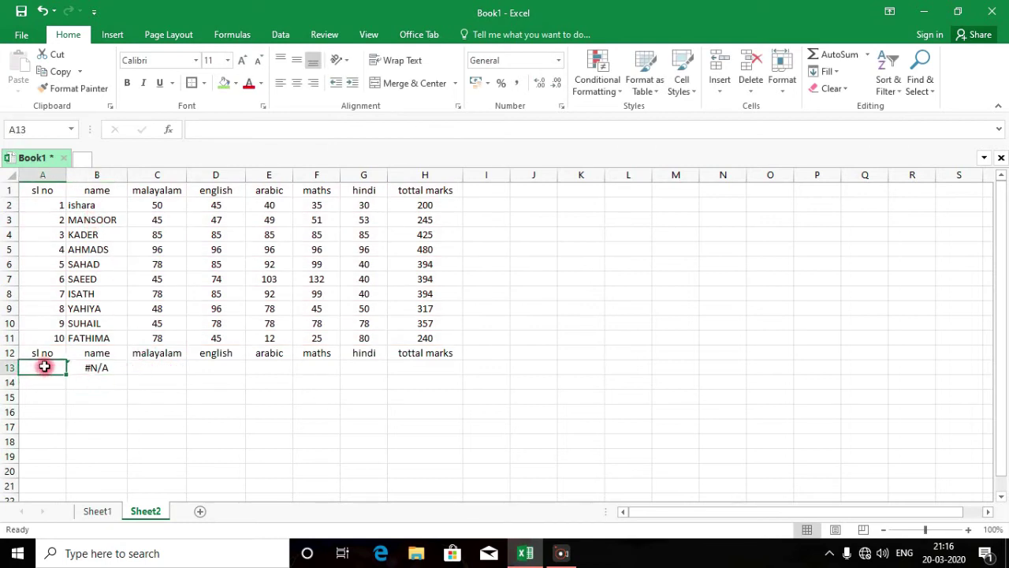
{"action": "type", "text": "2"}
{"action": "key", "text": "Return"}
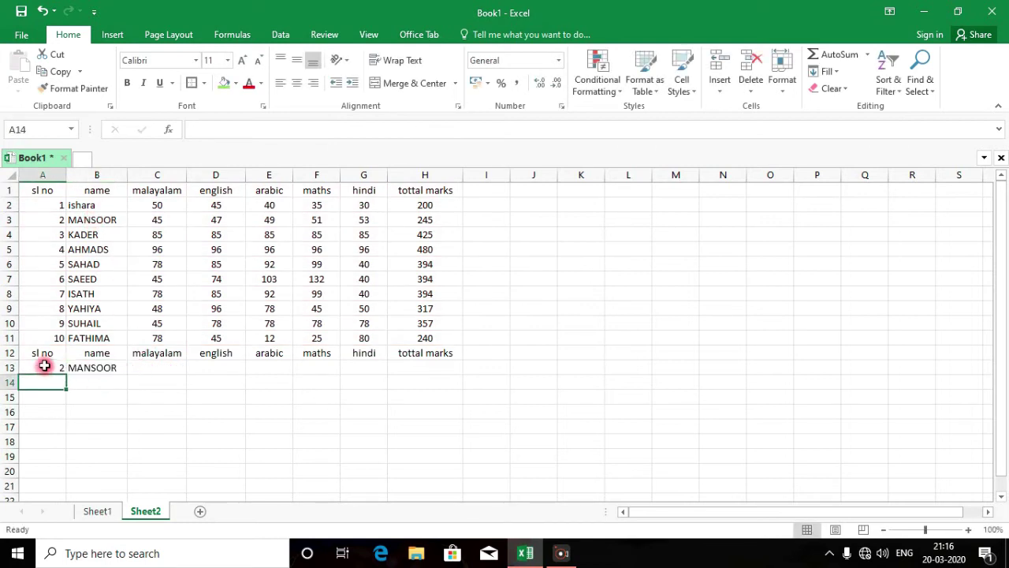
{"action": "key", "text": "Tab"}
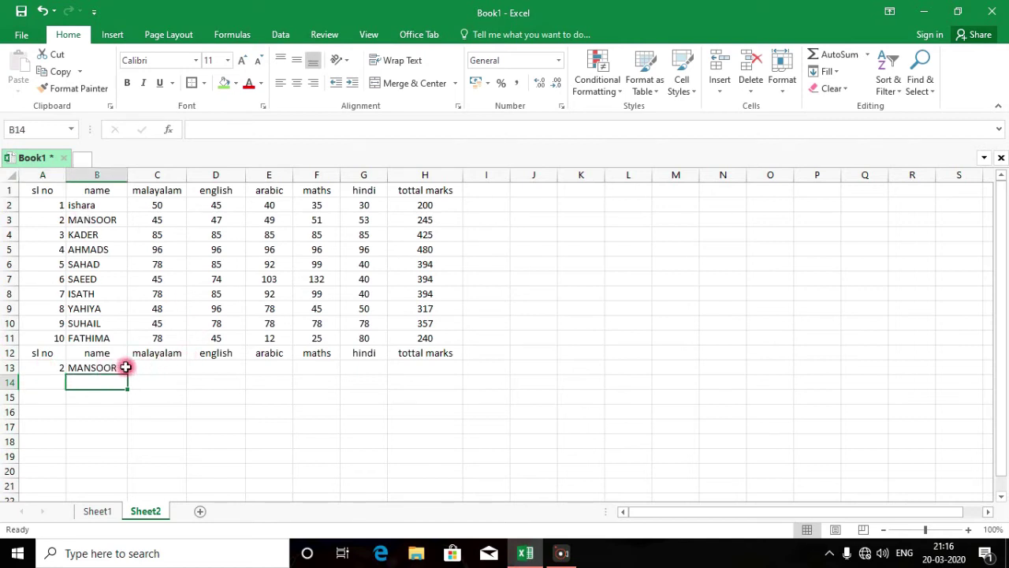
{"action": "left_click", "coordinate": [145, 366]}
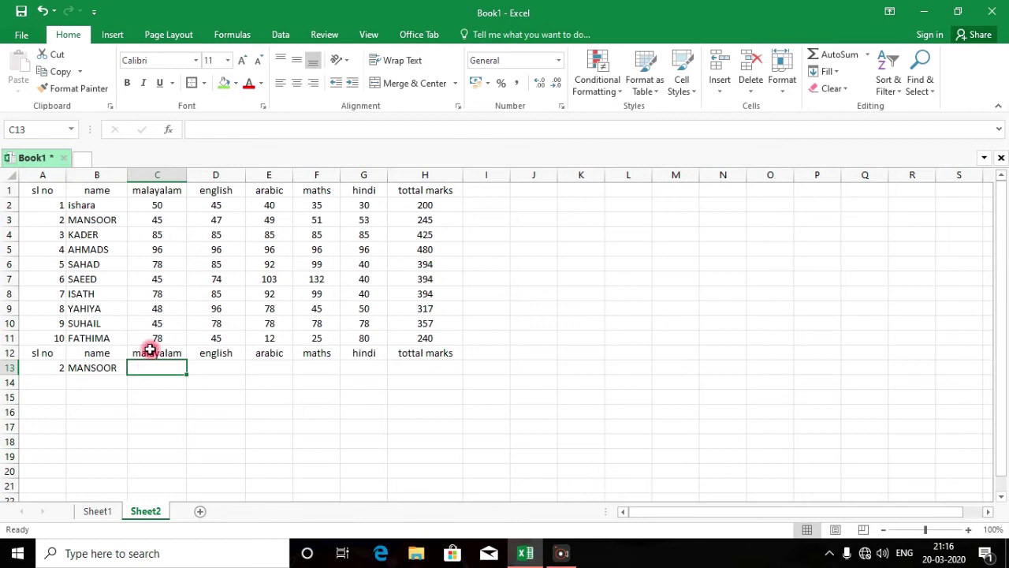
Enter =VLOOKUP(A13,A1:H11,3) in C13, returning the malayalam mark 45
{"action": "type", "text": "="}
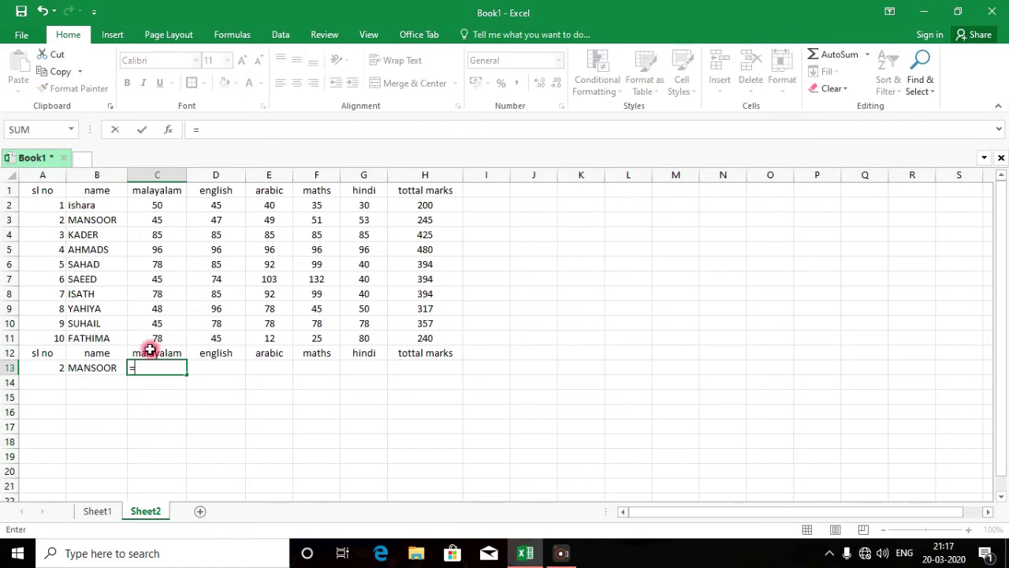
{"action": "type", "text": "VL"}
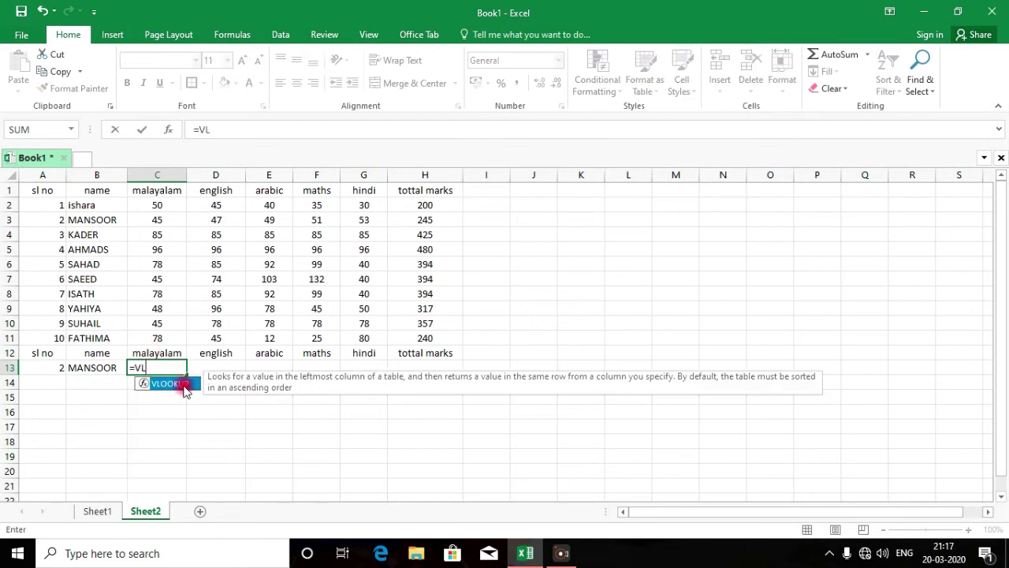
{"action": "double_click", "coordinate": [183, 385]}
{"action": "left_click", "coordinate": [48, 367]}
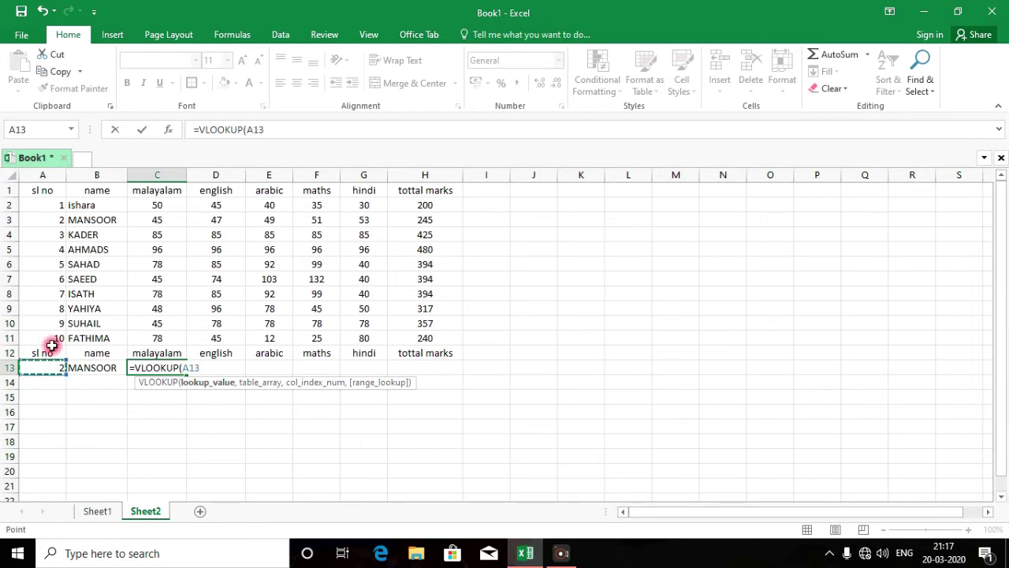
{"action": "type", "text": ","}
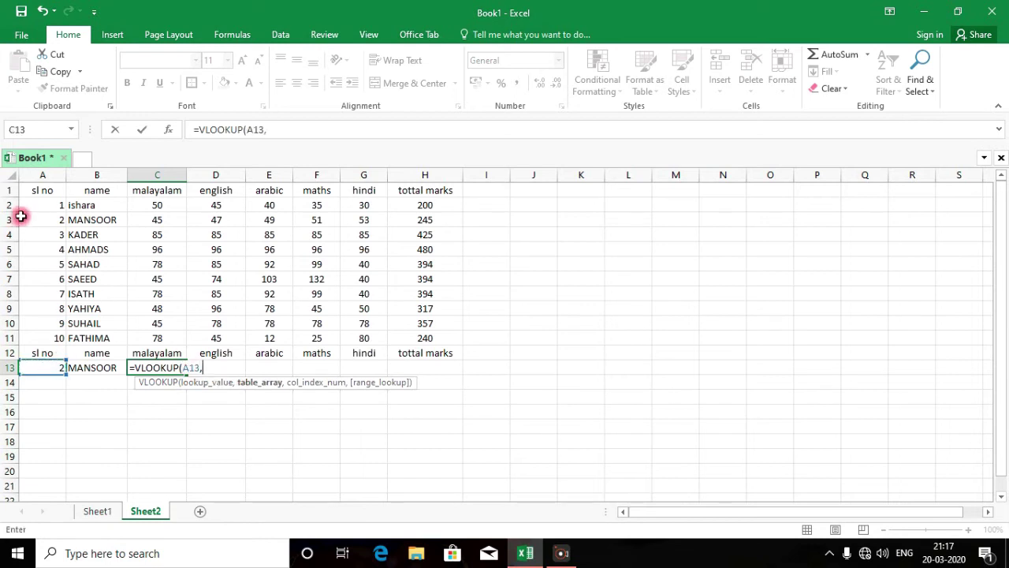
{"action": "left_click_drag", "start_coordinate": [31, 190], "coordinate": [421, 327]}
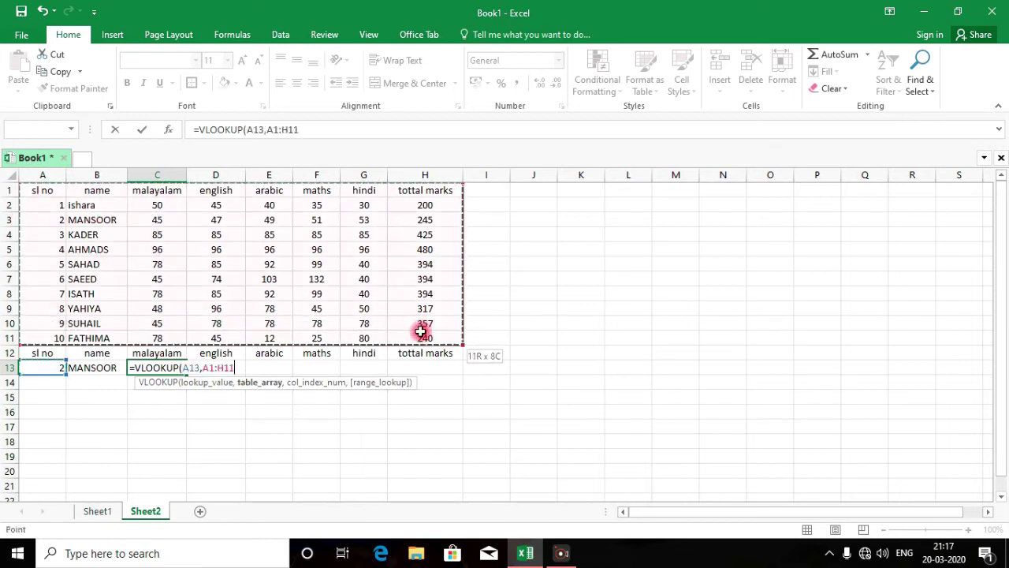
{"action": "type", "text": ",3"}
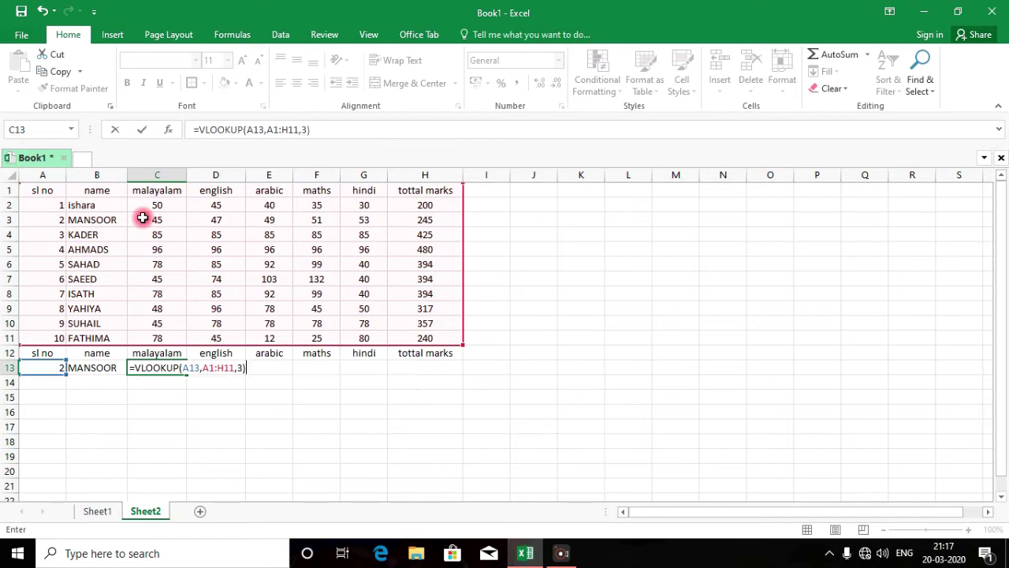
{"action": "key", "text": "Return"}
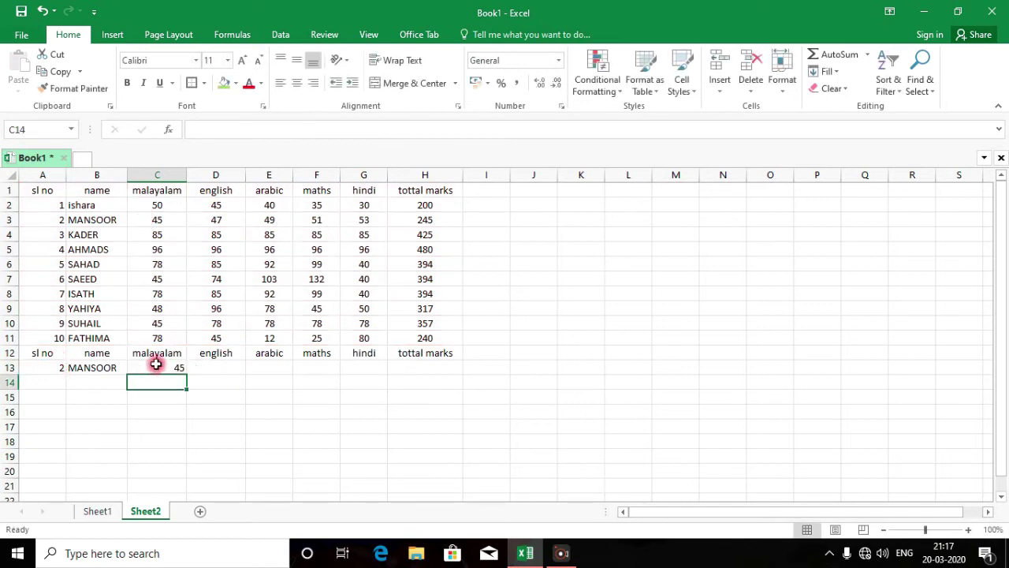
Copy C13's VLOOKUP formula text from the formula bar for reuse
{"action": "left_click", "coordinate": [173, 369]}
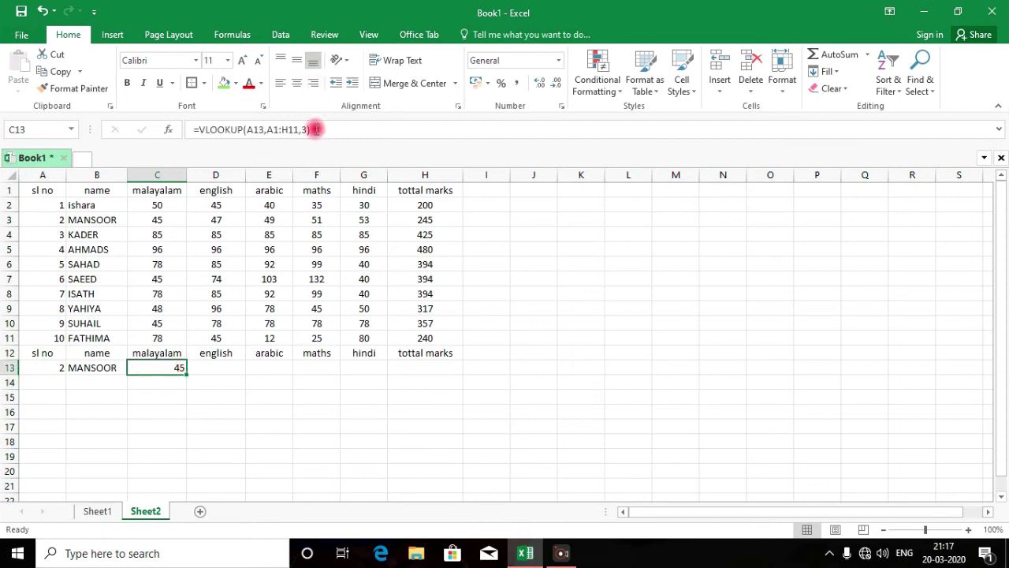
{"action": "left_click_drag", "start_coordinate": [316, 130], "coordinate": [198, 131]}
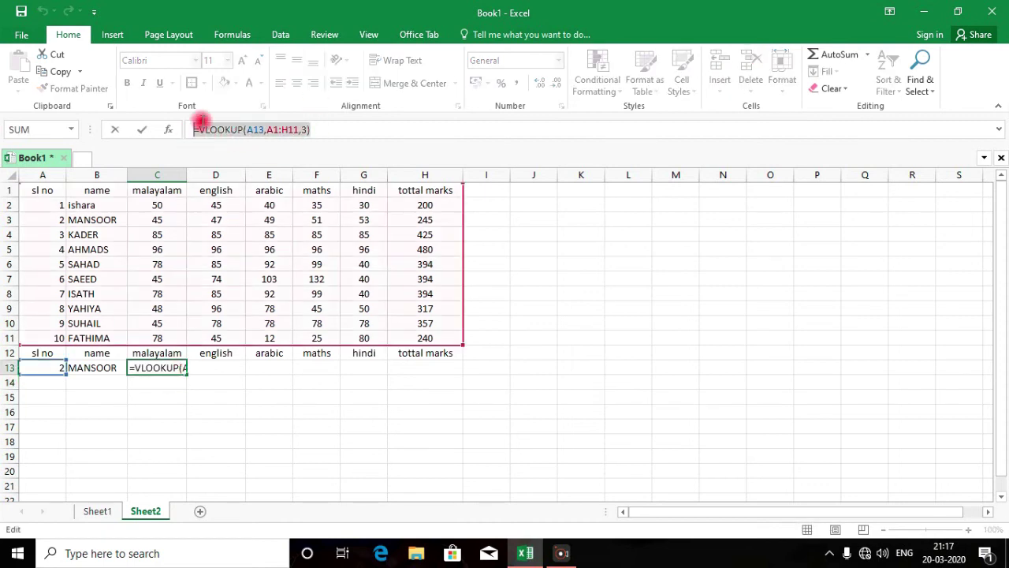
{"action": "key", "text": "ctrl+c"}
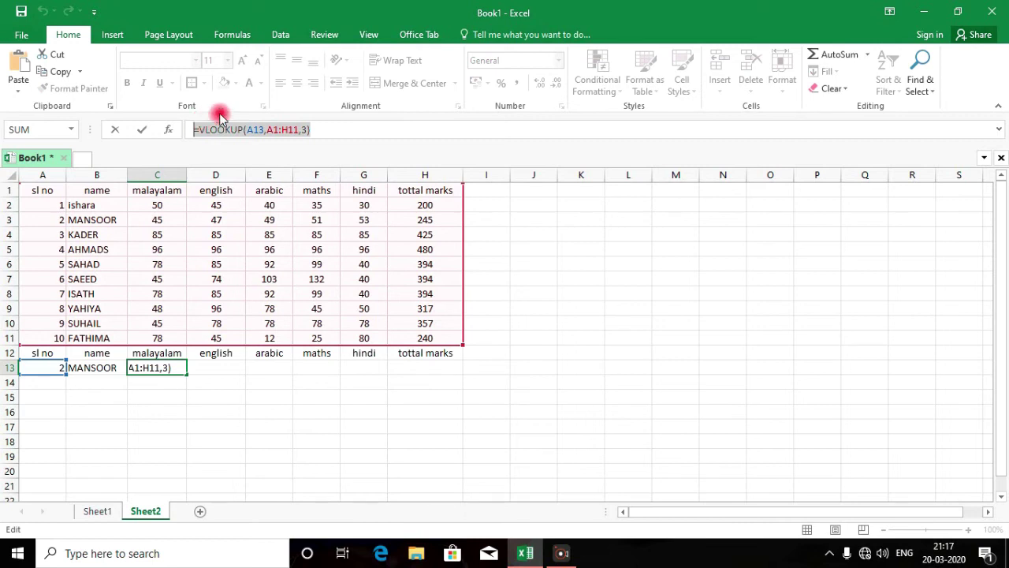
{"action": "key", "text": "Return"}
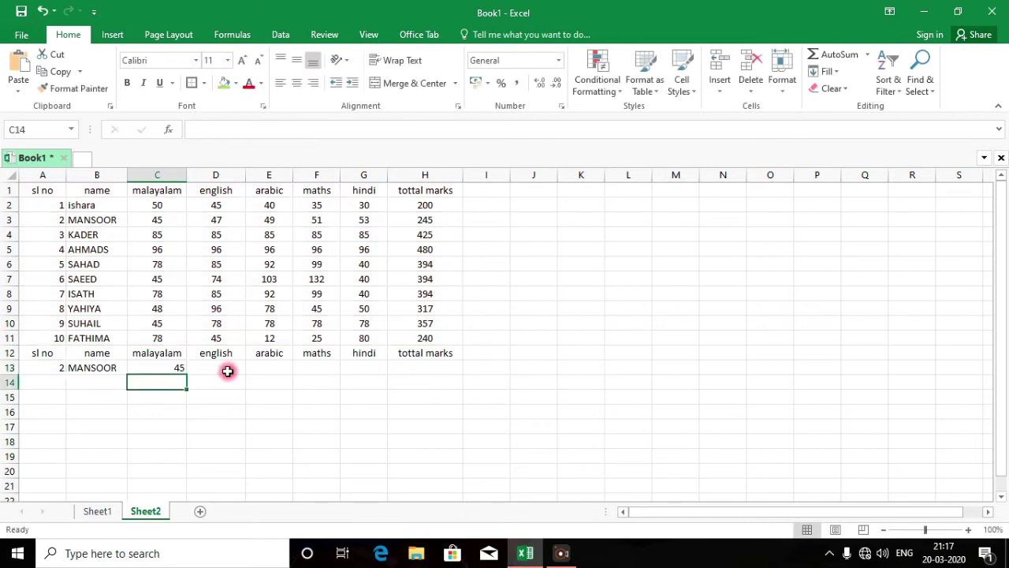
Paste the VLOOKUP formula into D13 with column index 4, returning english mark 47
{"action": "left_click", "coordinate": [228, 369]}
{"action": "left_click", "coordinate": [216, 129]}
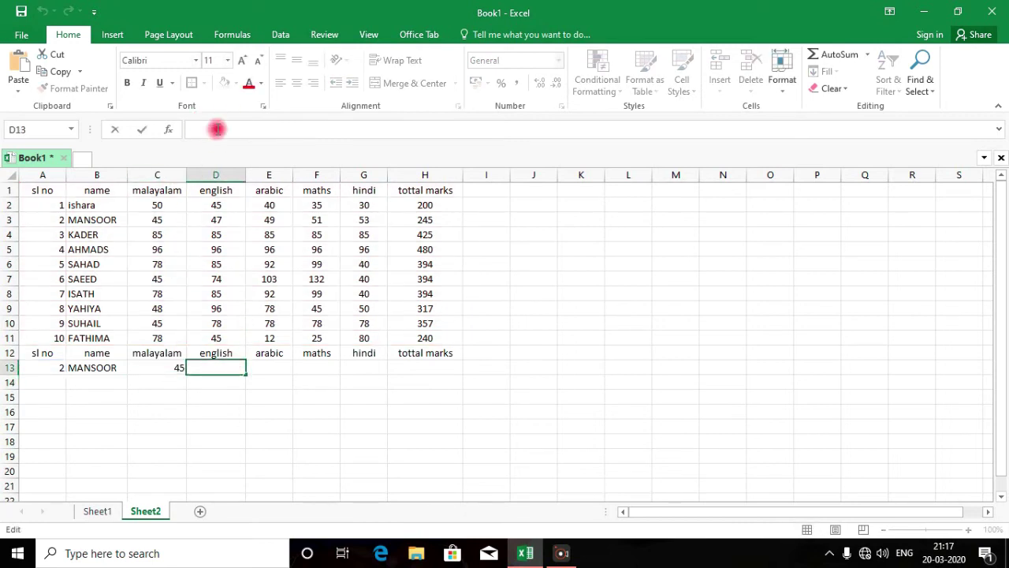
{"action": "key", "text": "ctrl+v"}
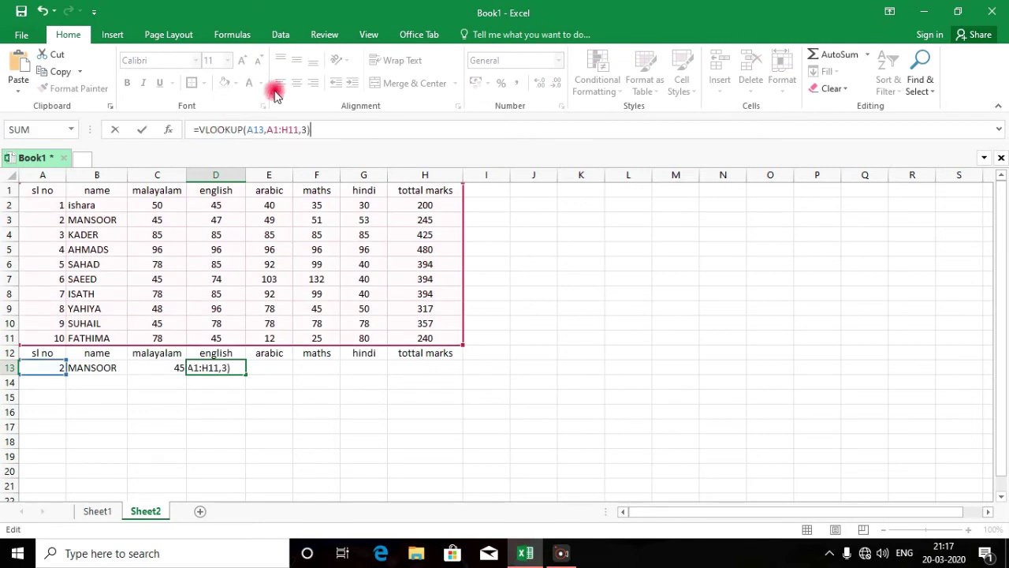
{"action": "left_click", "coordinate": [306, 129]}
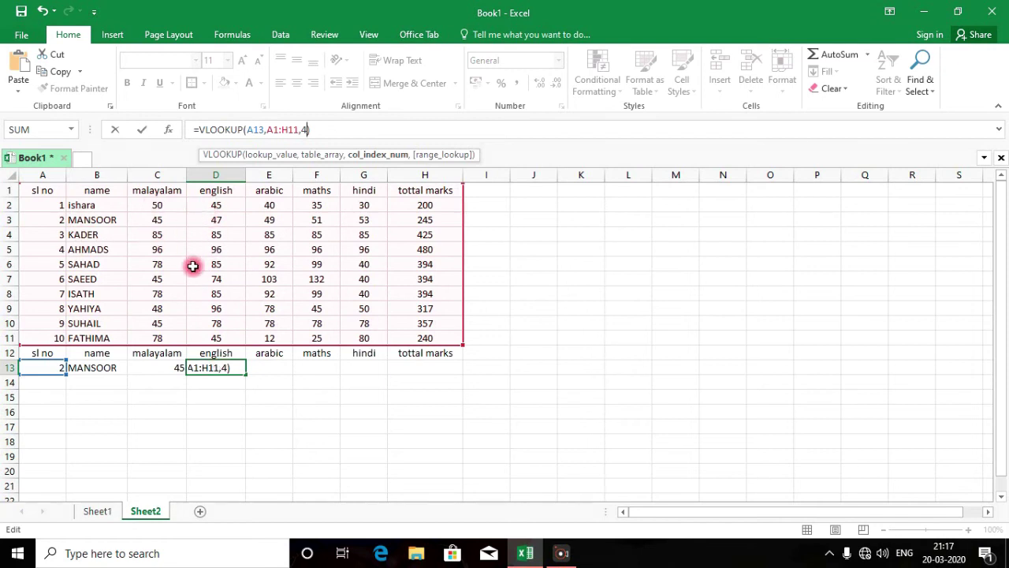
{"action": "key", "text": "Return"}
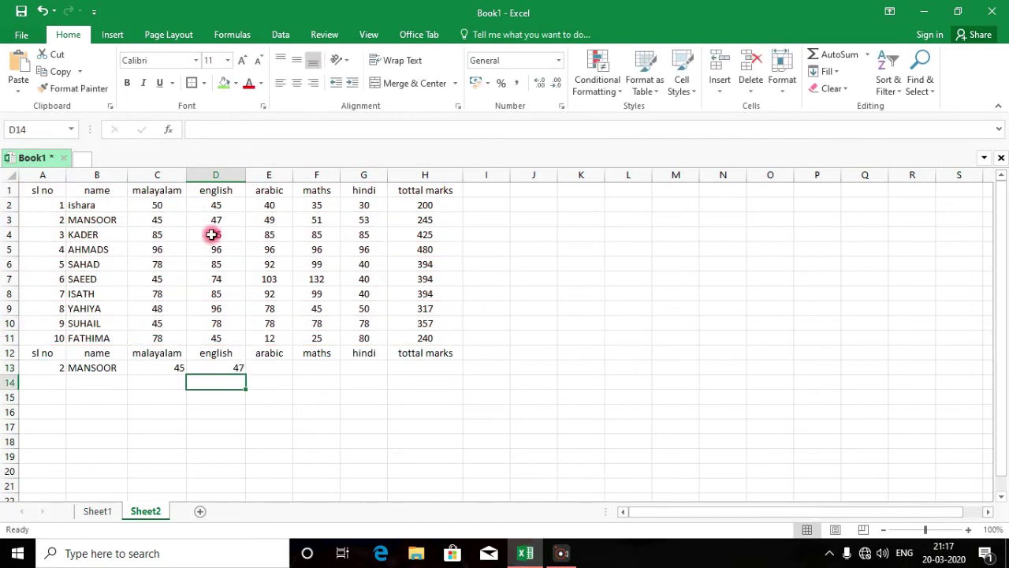
Paste the formula into E13 with column index 5, returning arabic mark 49
{"action": "left_click", "coordinate": [261, 368]}
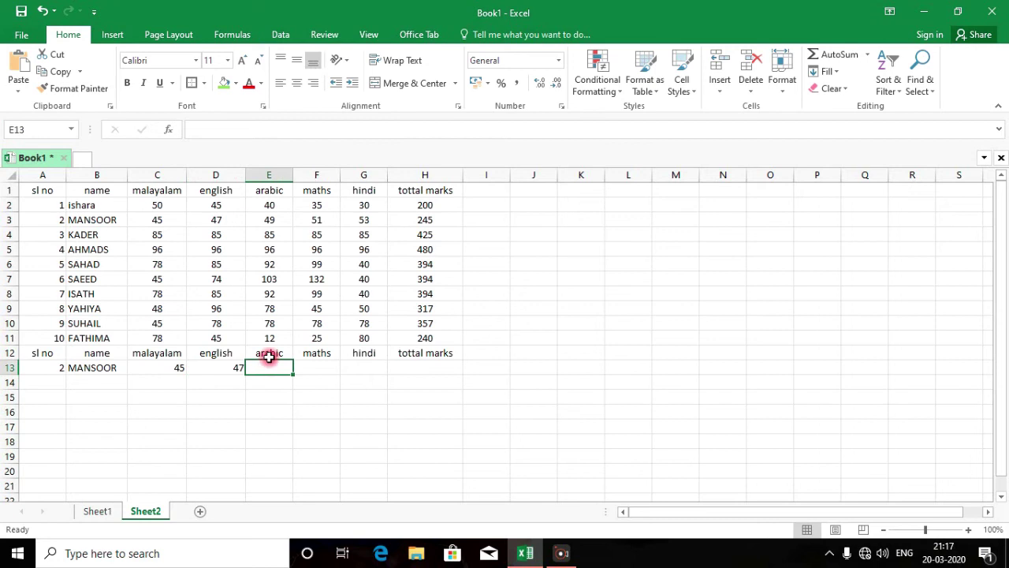
{"action": "key", "text": "ctrl+v"}
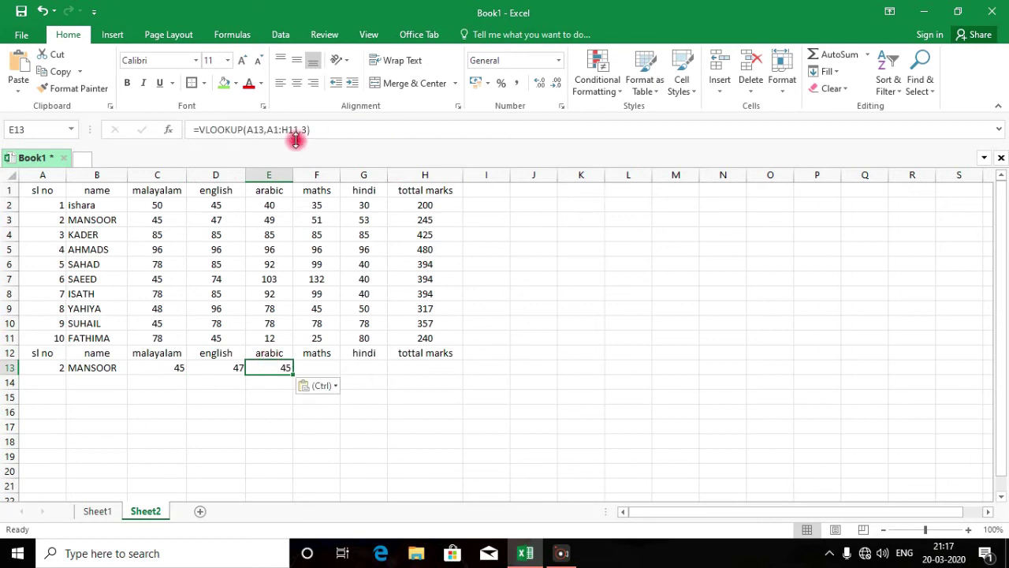
{"action": "left_click", "coordinate": [306, 130]}
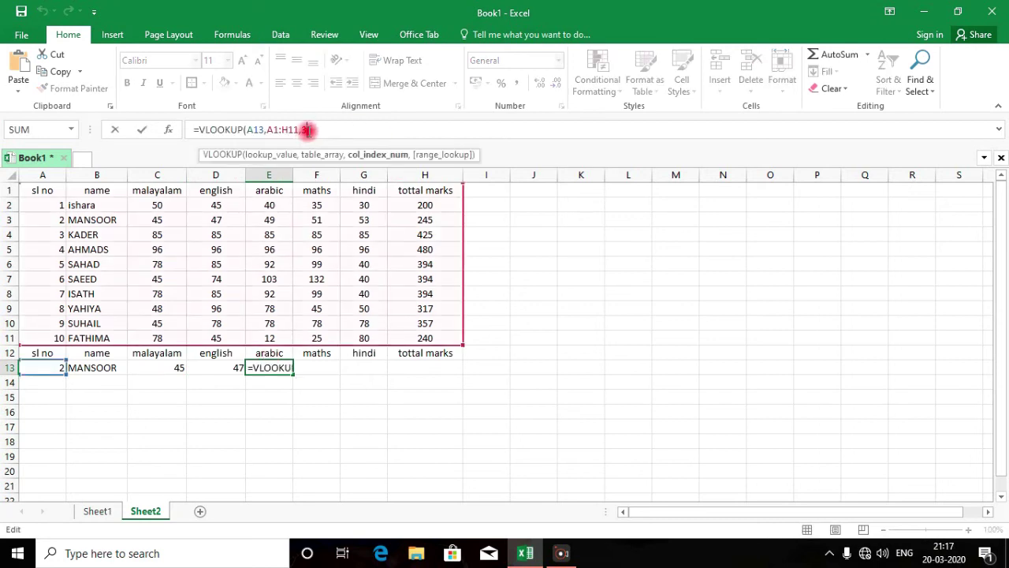
{"action": "key", "text": "BackSpace"}
{"action": "type", "text": "5"}
{"action": "key", "text": "Return"}
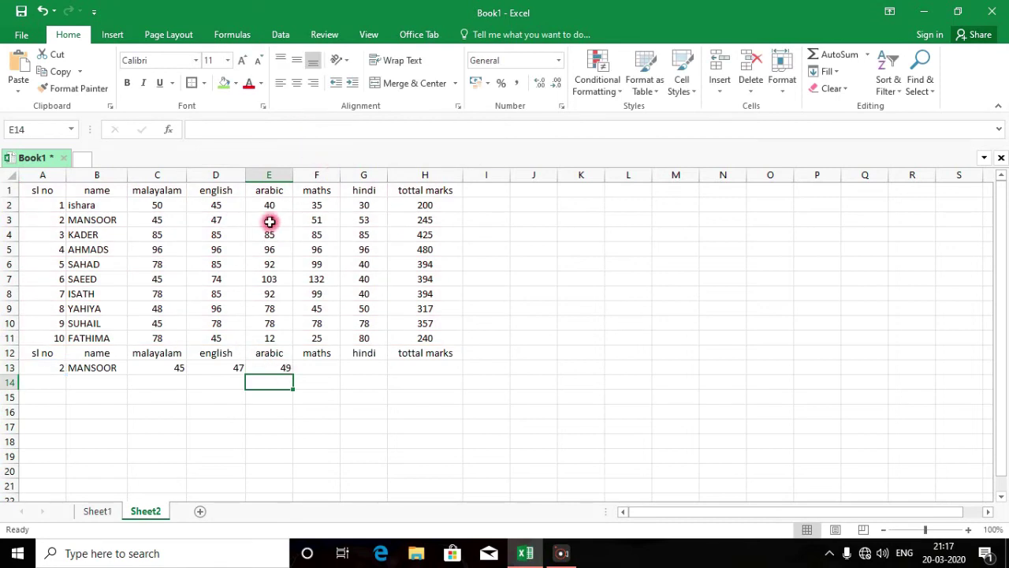
{"action": "left_click", "coordinate": [325, 367]}
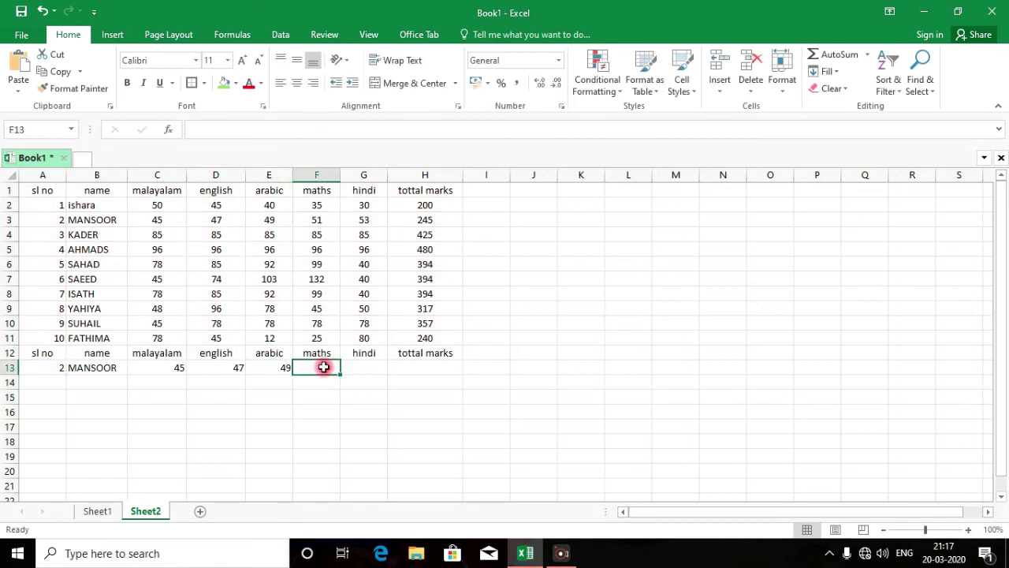
Paste the lookup into F13 with column index 6, returning maths mark 51
{"action": "left_click", "coordinate": [244, 134]}
{"action": "key", "text": "ctrl+v"}
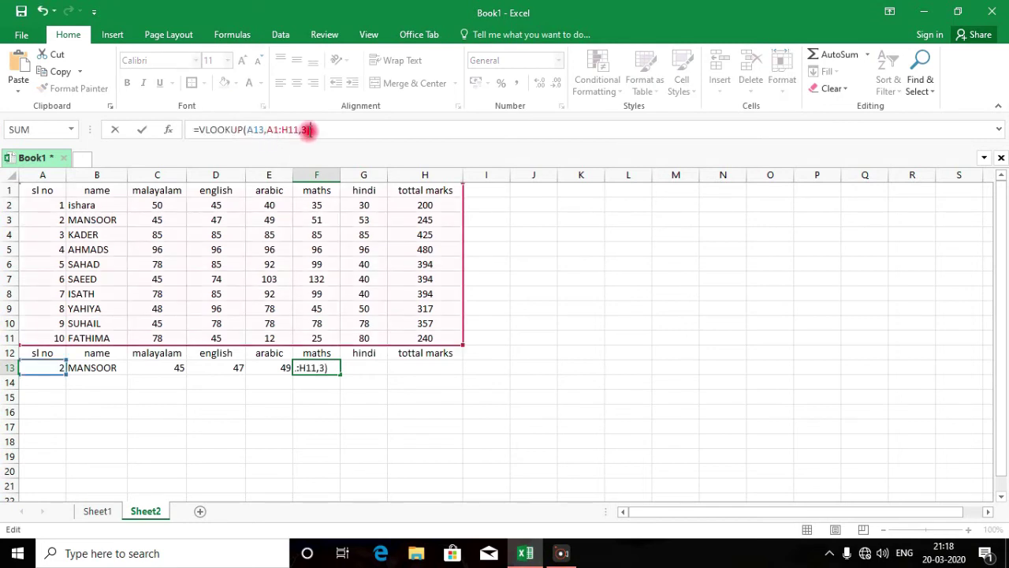
{"action": "left_click", "coordinate": [306, 130]}
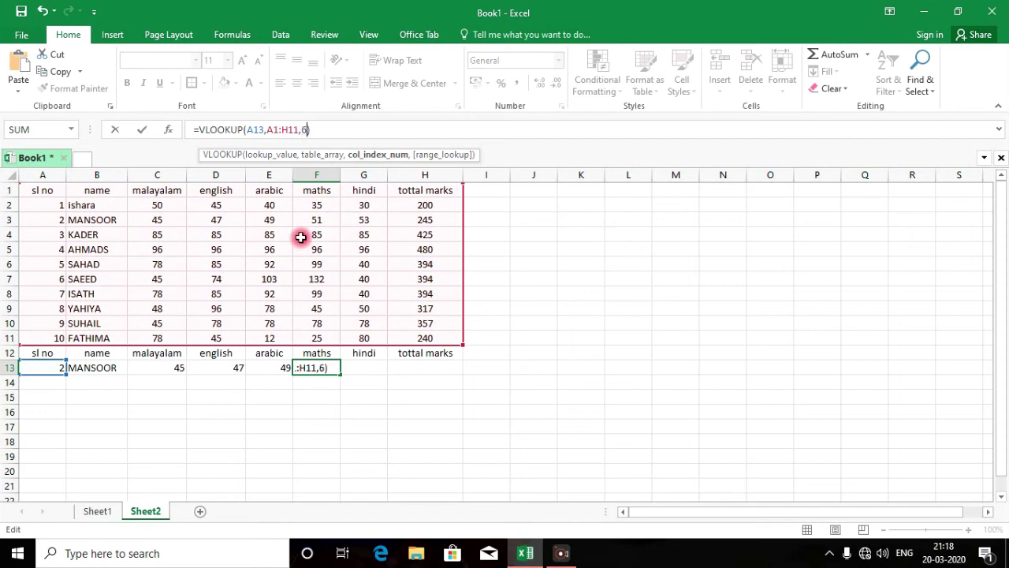
{"action": "key", "text": "Return"}
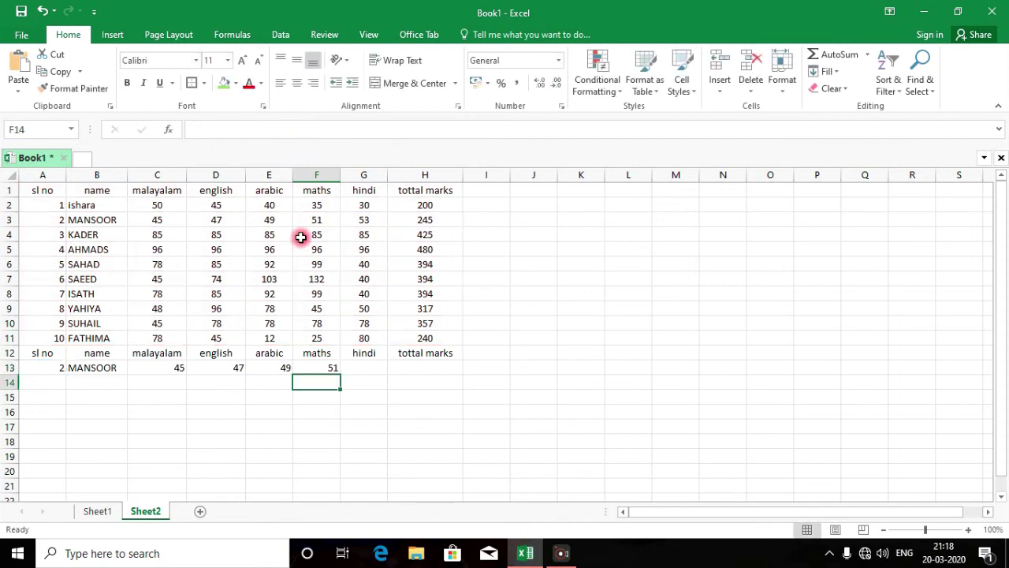
Paste the lookup into G13 with column index 7, returning hindi mark 53
{"action": "left_click", "coordinate": [378, 368]}
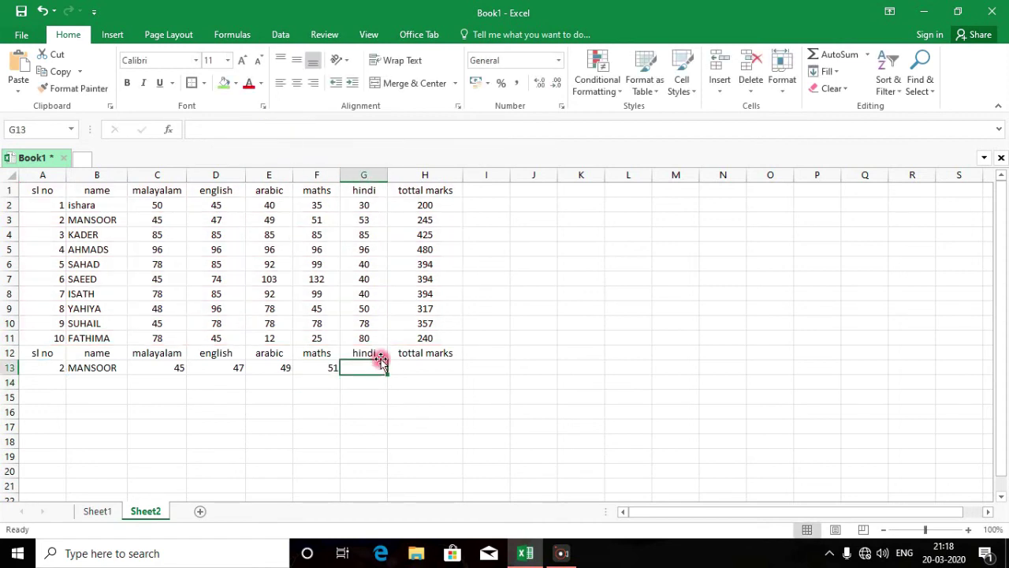
{"action": "key", "text": "ctrl+v"}
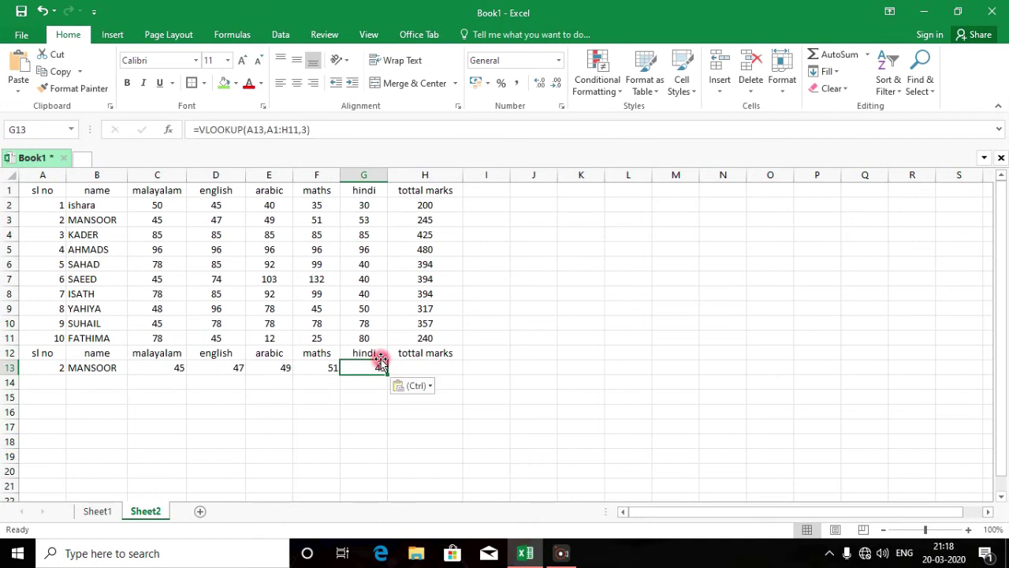
{"action": "left_click", "coordinate": [306, 130]}
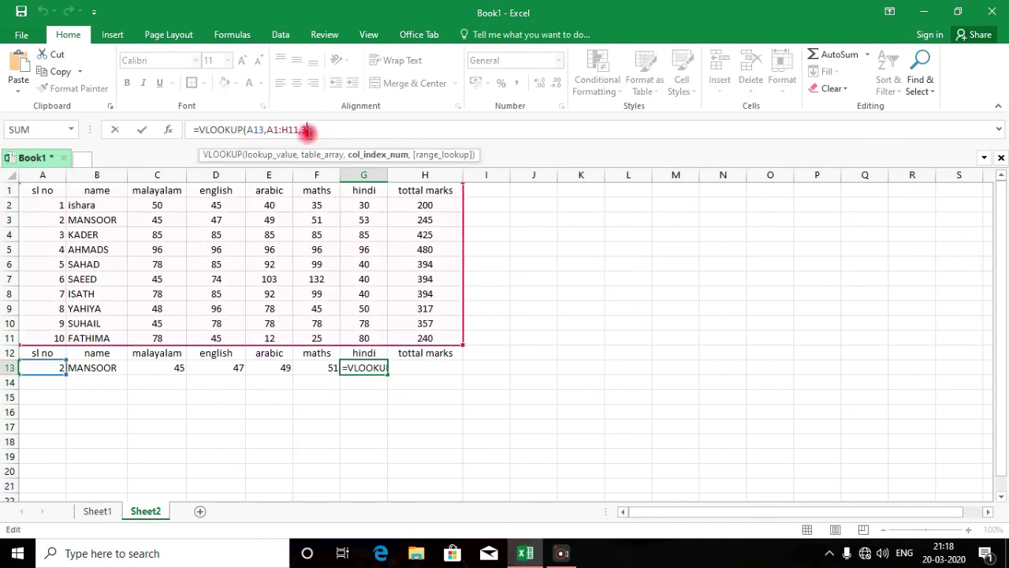
{"action": "key", "text": "BackSpace"}
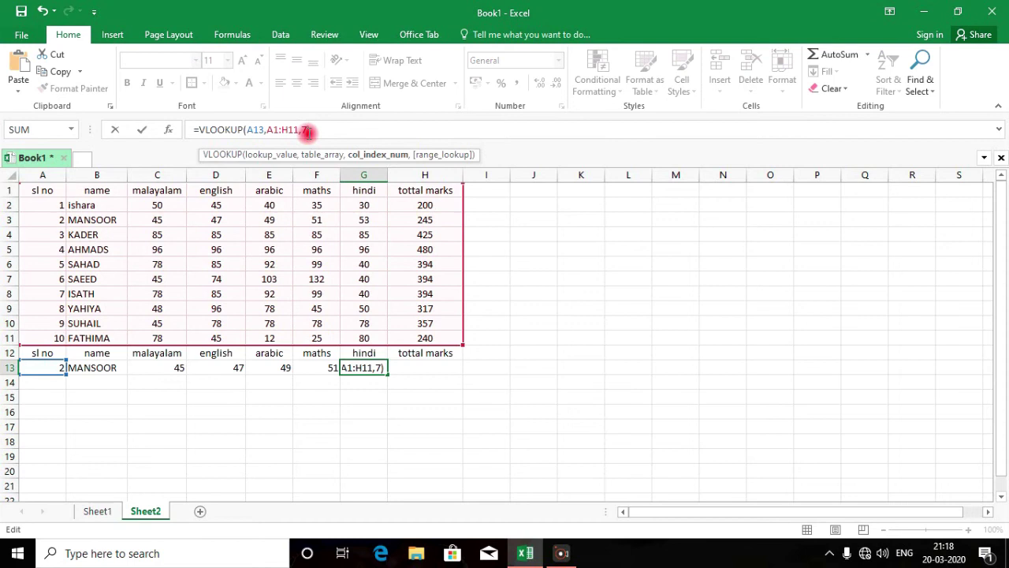
{"action": "type", "text": "7"}
{"action": "key", "text": "Return"}
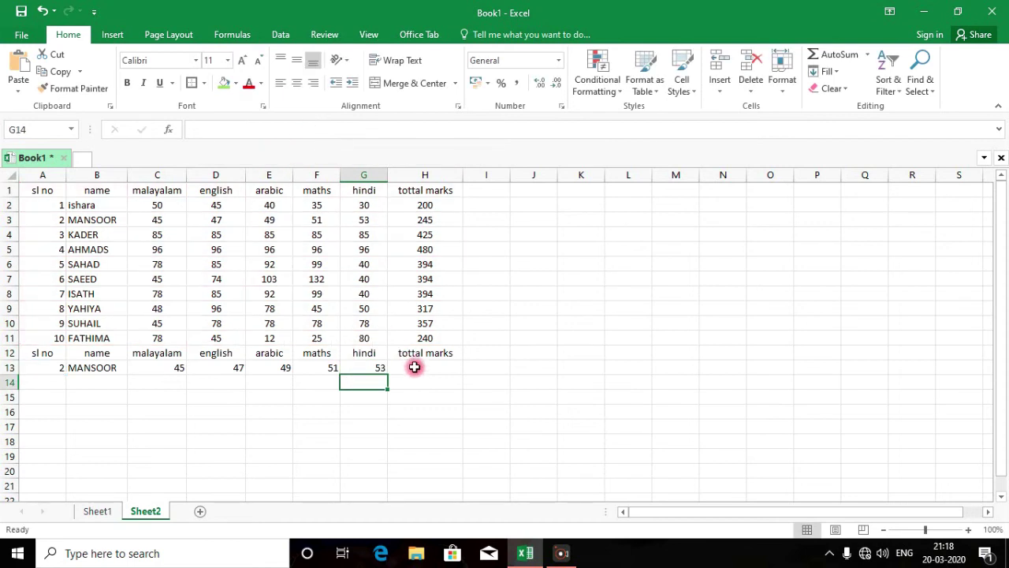
Paste the lookup into H13 with column index 8 for the total marks
{"action": "left_click", "coordinate": [414, 366]}
{"action": "key", "text": "ctrl+v"}
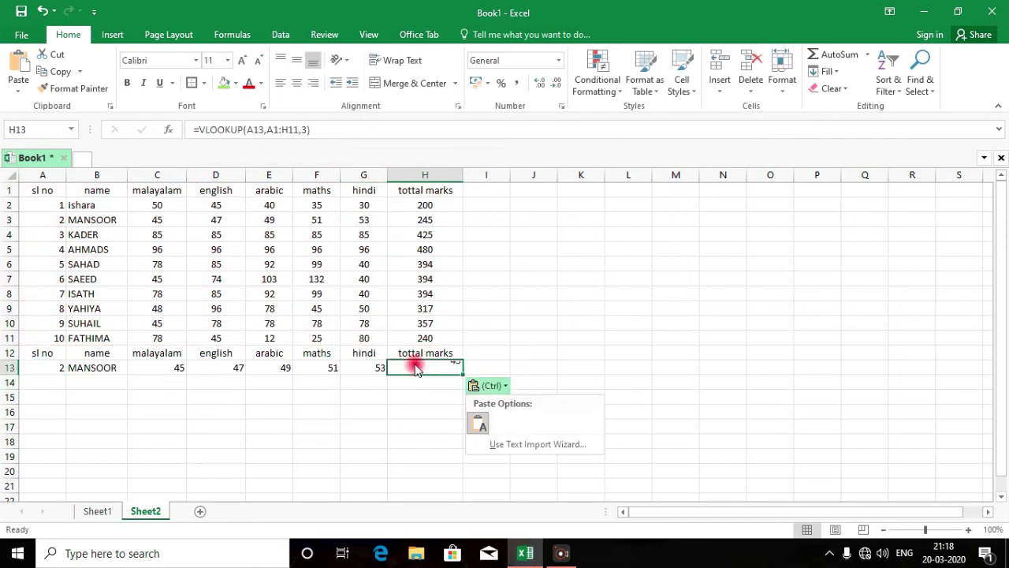
{"action": "left_click", "coordinate": [308, 130]}
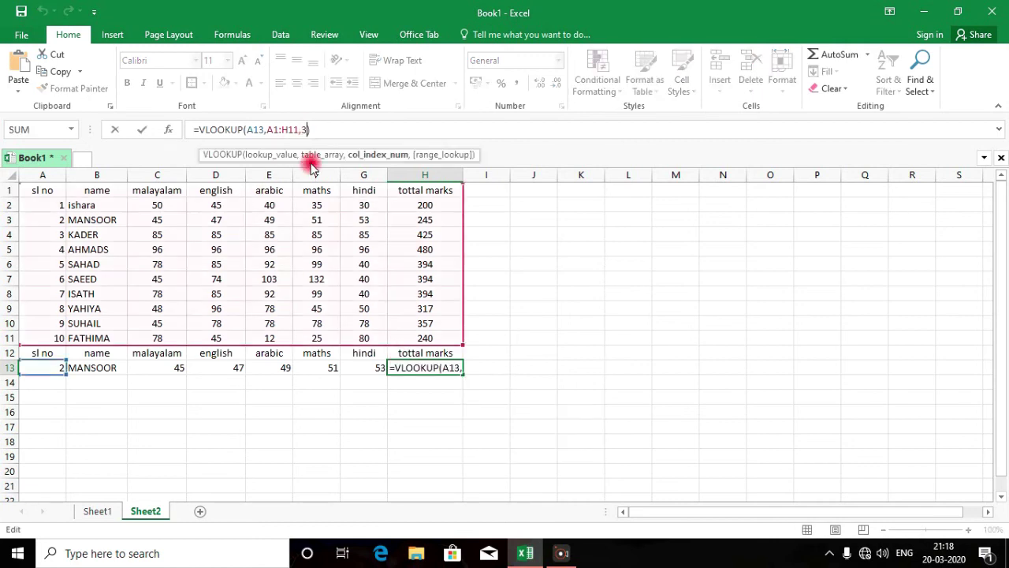
{"action": "key", "text": "BackSpace"}
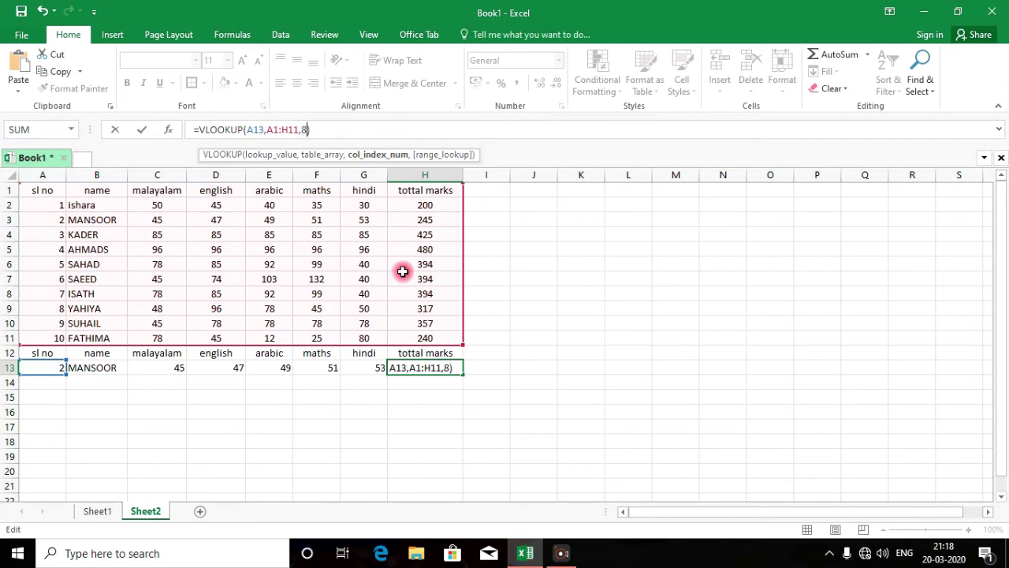
{"action": "key", "text": "Return"}
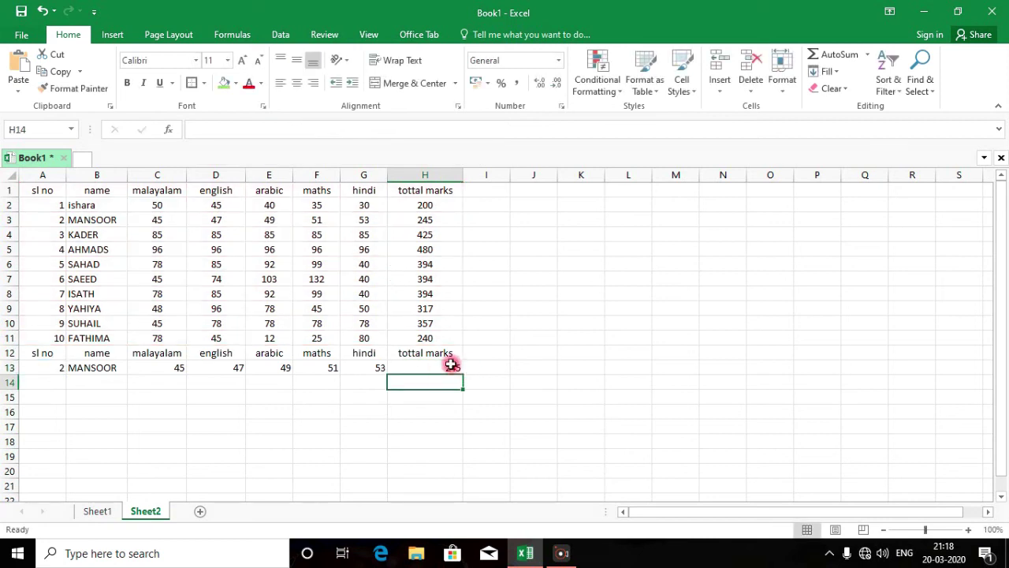
{"action": "left_click", "coordinate": [451, 364]}
Enter serial 10 in A13 and compare the lookup with FATHIMA's row
{"action": "left_click", "coordinate": [60, 367]}
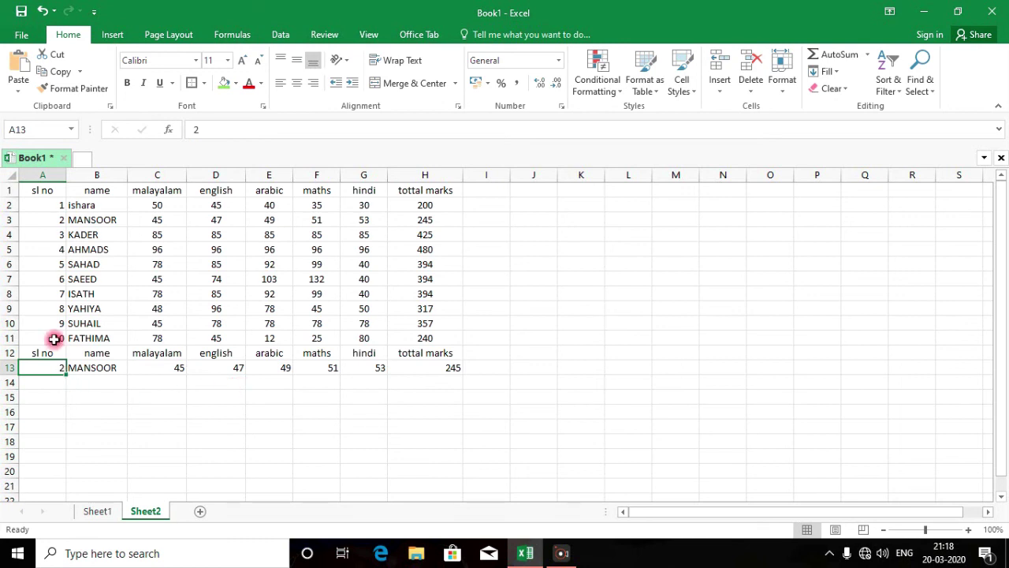
{"action": "type", "text": "10"}
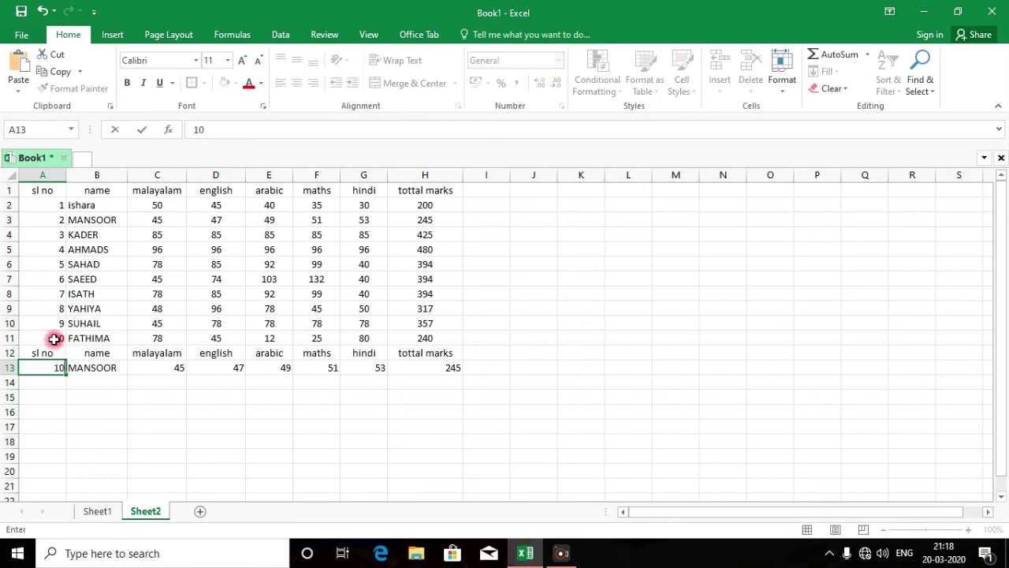
{"action": "key", "text": "Return"}
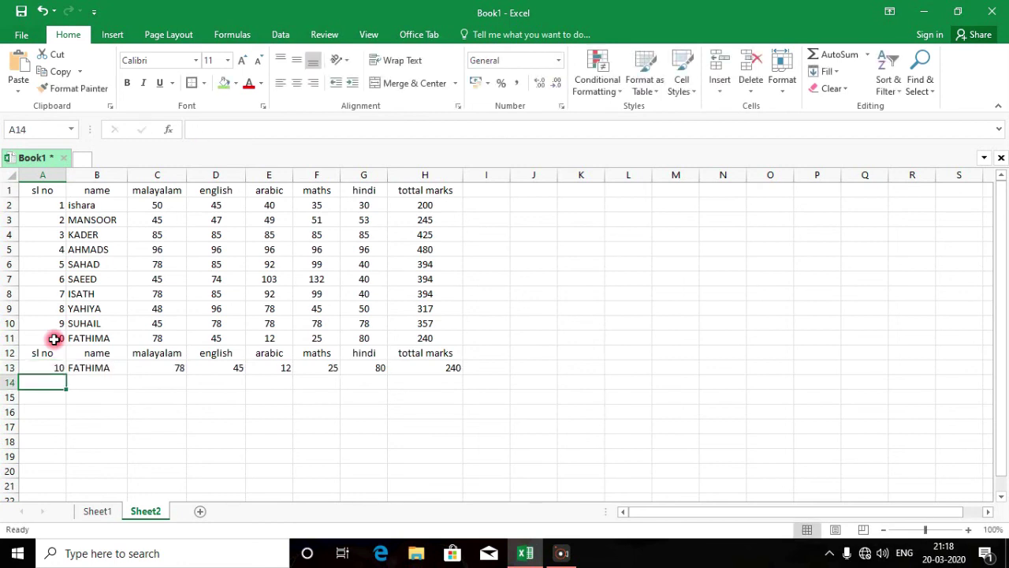
{"action": "left_click_drag", "start_coordinate": [61, 338], "coordinate": [428, 338]}
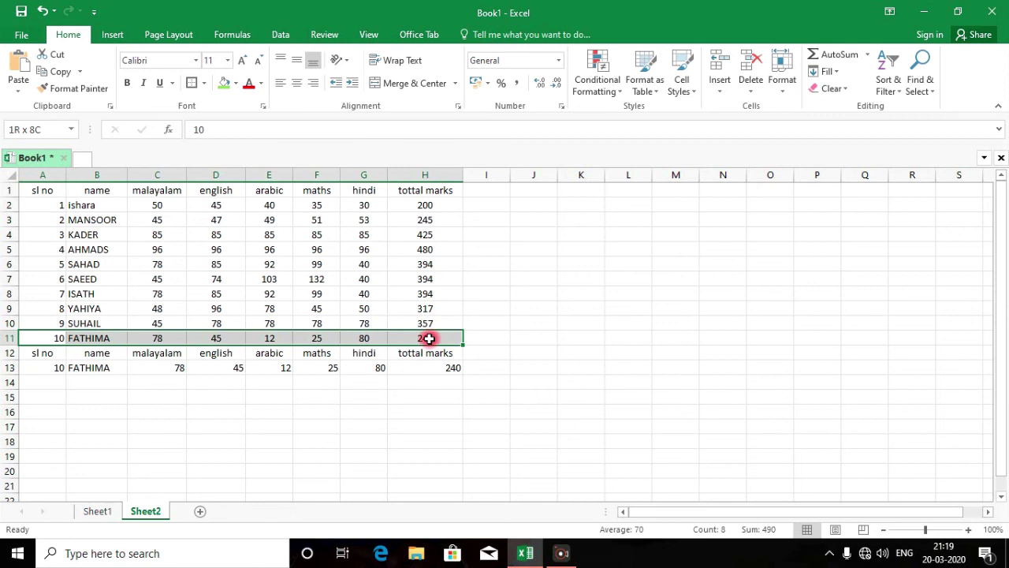
Enter serial 4 in A13 and correct the name AHMADS to AHMAD in B5
{"action": "left_click", "coordinate": [59, 369]}
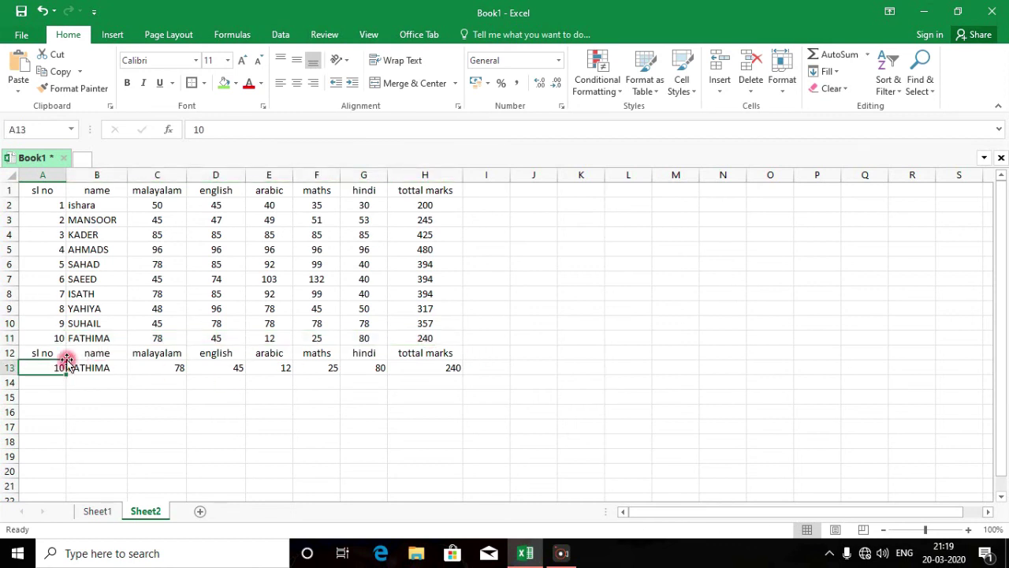
{"action": "type", "text": "4"}
{"action": "key", "text": "Return"}
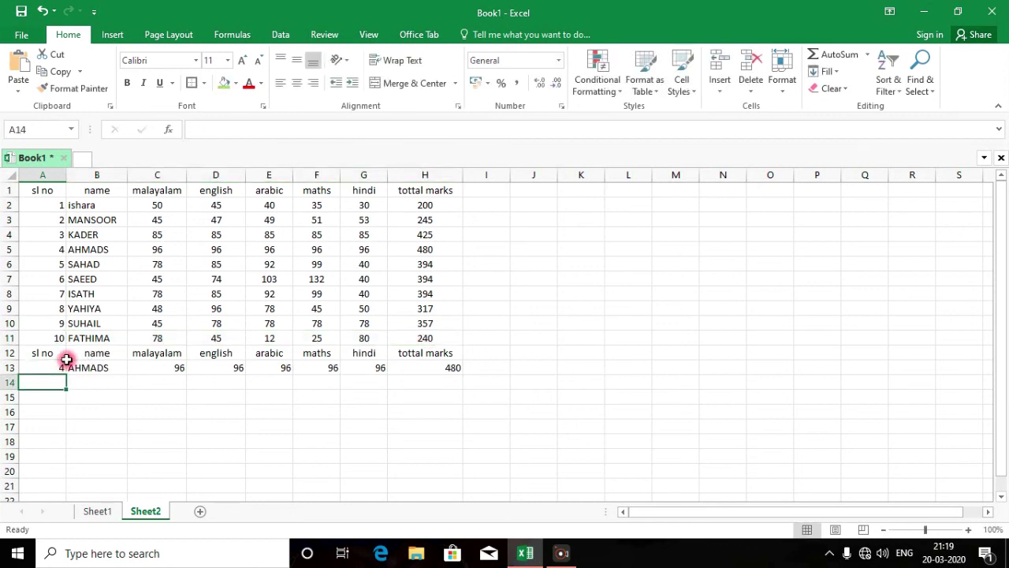
{"action": "double_click", "coordinate": [115, 249]}
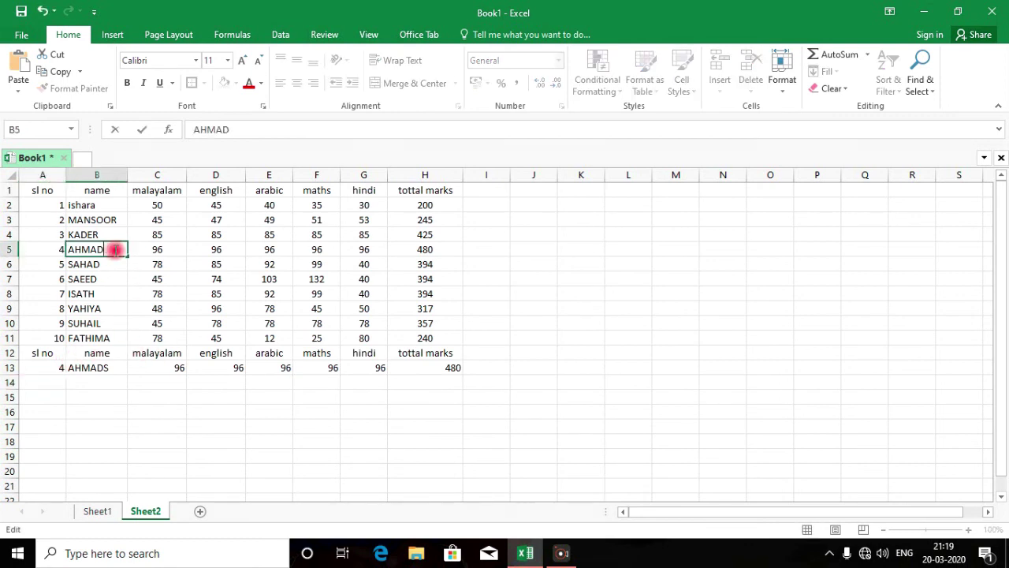
{"action": "key", "text": "Return"}
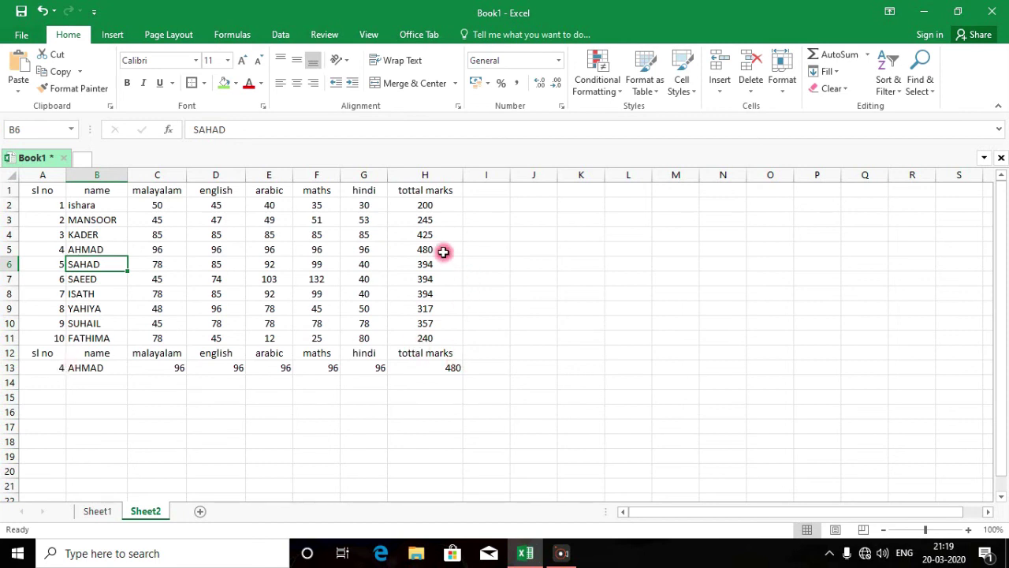
Enter serial 5 in A13 so row 13 shows SAHAD's marks, total 394
{"action": "left_click", "coordinate": [60, 367]}
{"action": "type", "text": "5"}
{"action": "key", "text": "Return"}
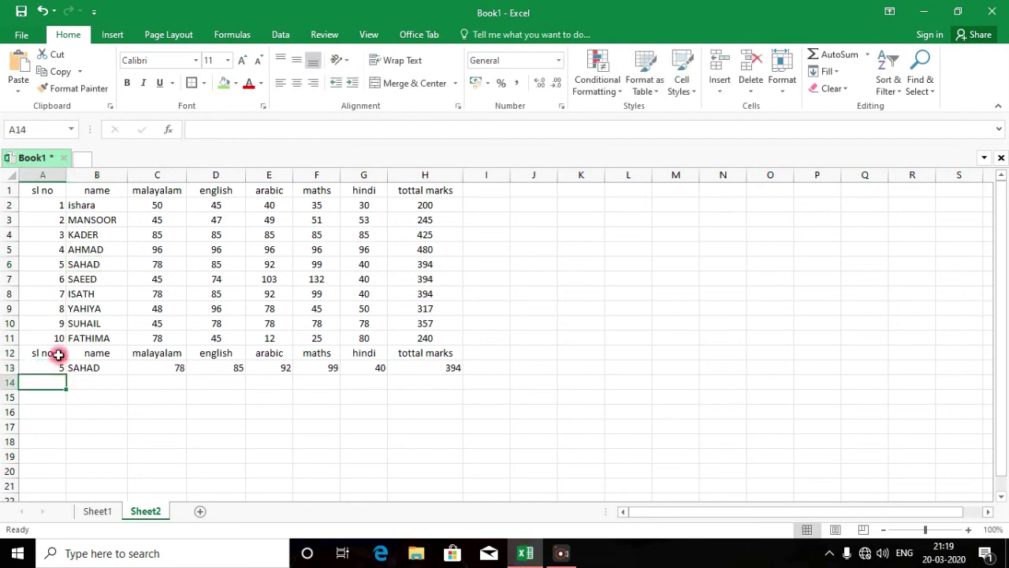
{"action": "left_click_drag", "start_coordinate": [53, 191], "coordinate": [421, 337]}
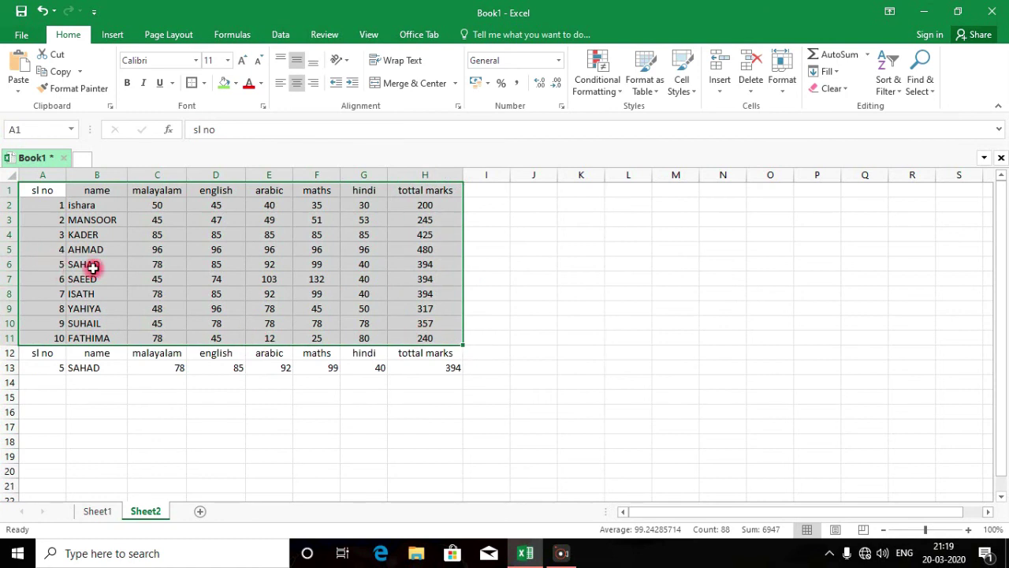
Fill the header row A1:H1, sl no through tottal marks, with light green
{"action": "left_click_drag", "start_coordinate": [50, 354], "coordinate": [423, 366]}
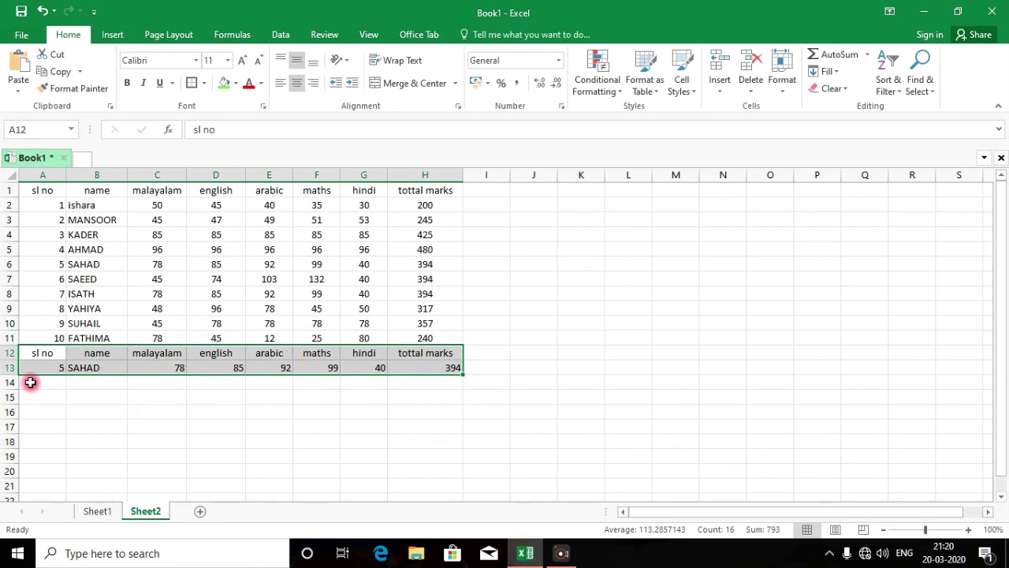
{"action": "left_click", "coordinate": [43, 190]}
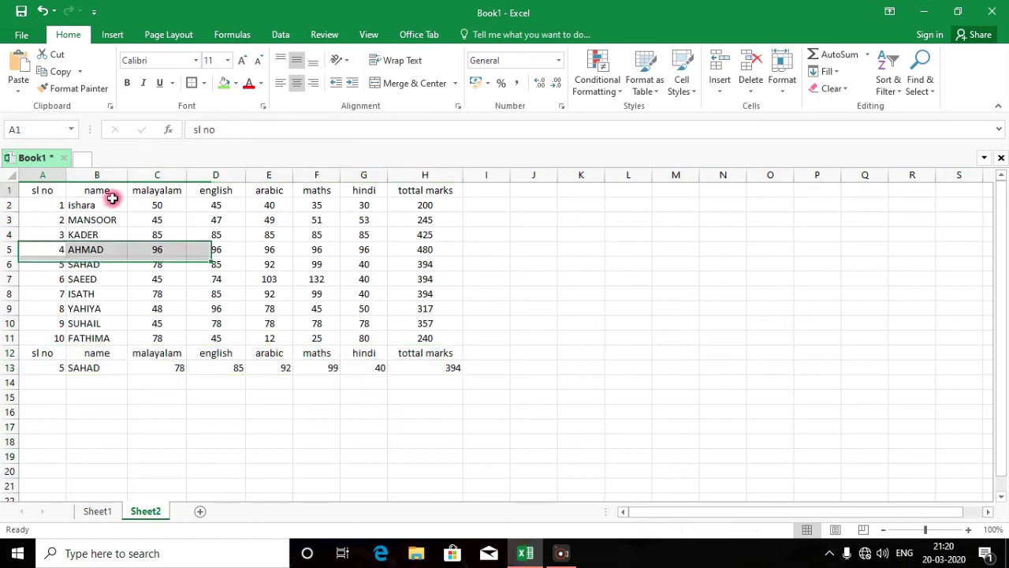
{"action": "left_click_drag", "start_coordinate": [112, 199], "coordinate": [402, 187]}
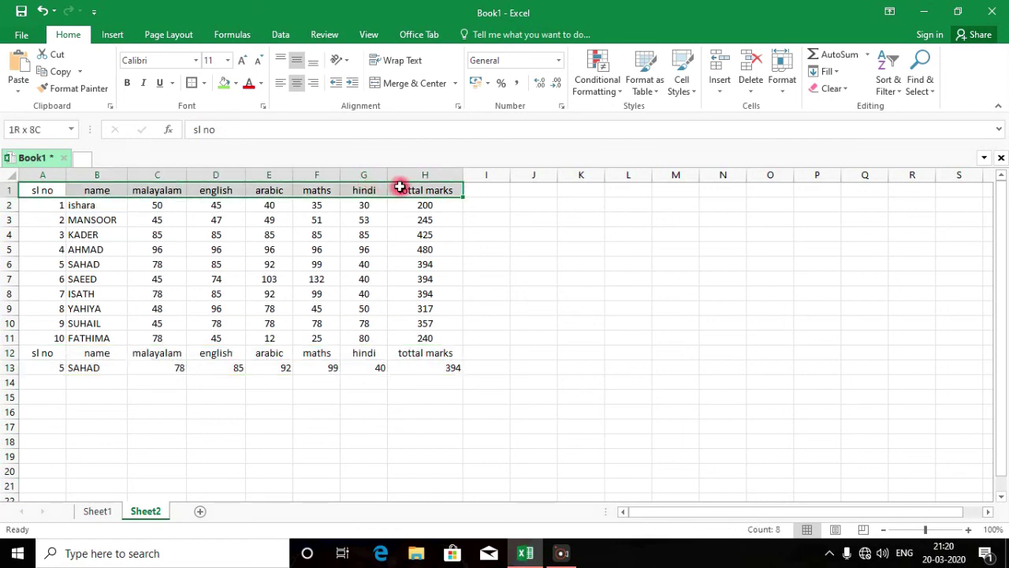
{"action": "left_click", "coordinate": [235, 83]}
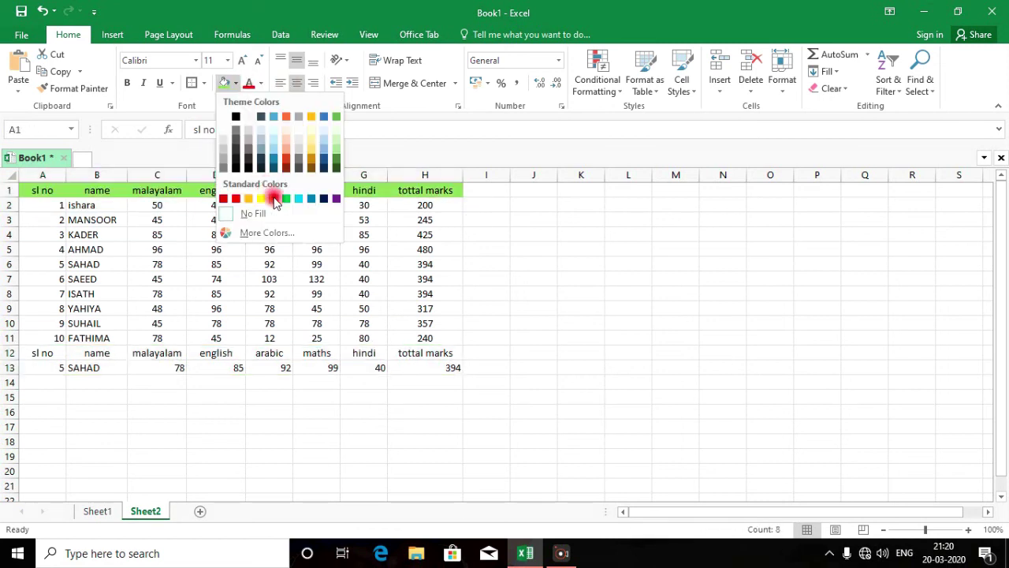
{"action": "left_click", "coordinate": [273, 200]}
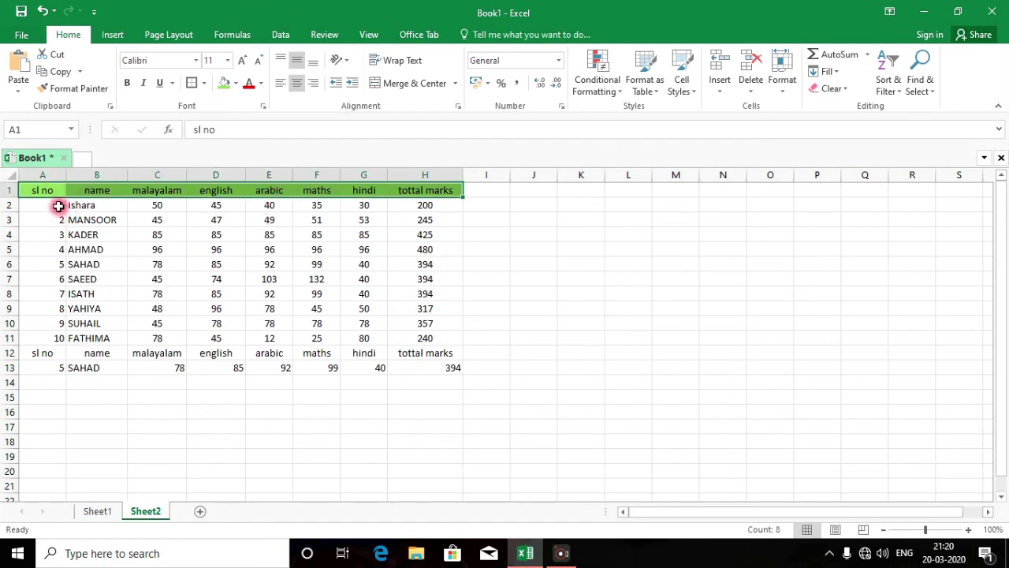